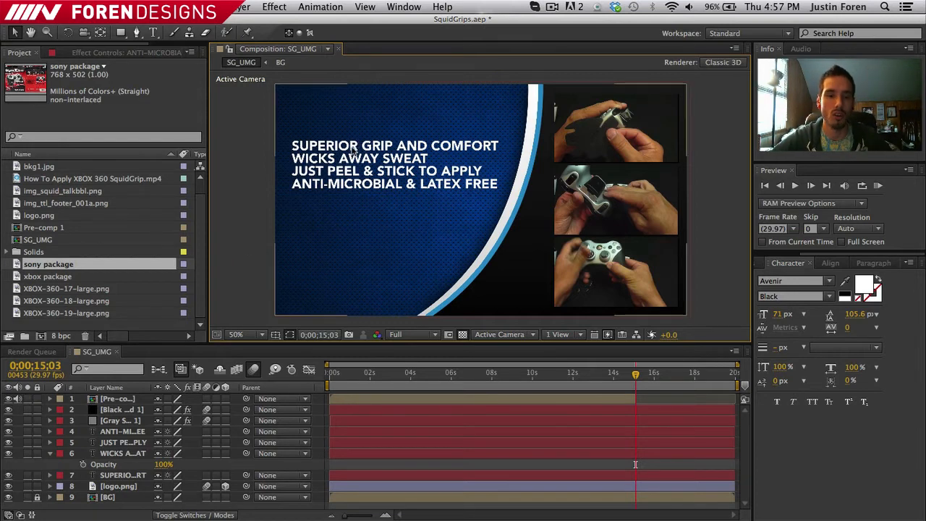
Change the label colour of the four text layers, from Anti-Microbial through Superior Grip, to Blue
click(130, 474)
click(132, 453)
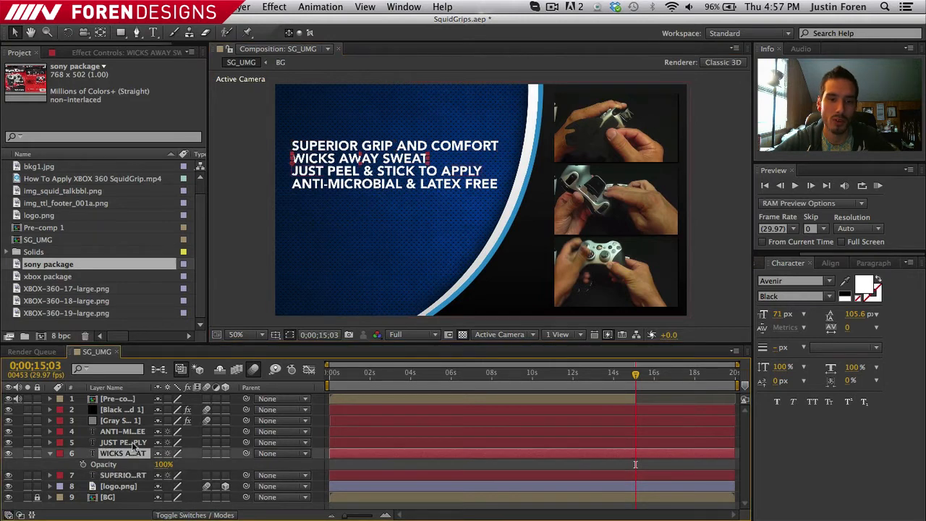
click(132, 443)
click(135, 432)
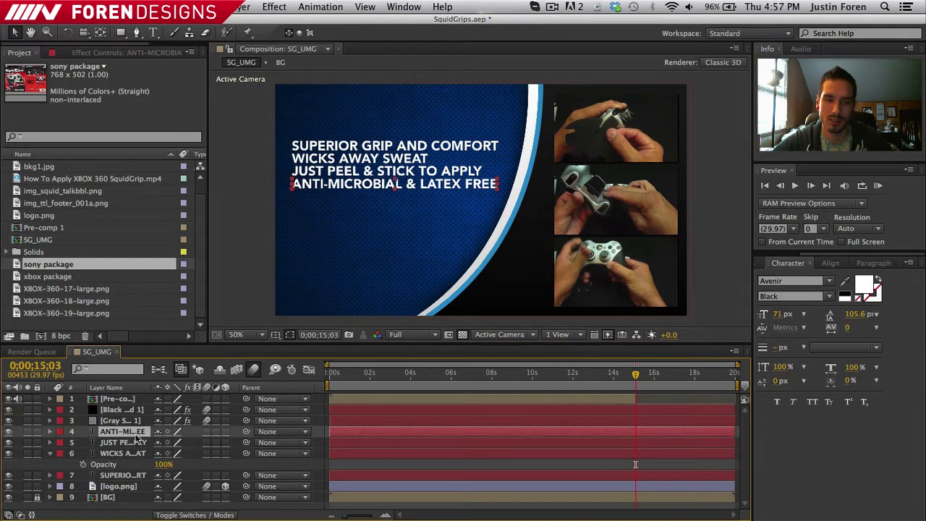
shift+click(123, 475)
click(65, 432)
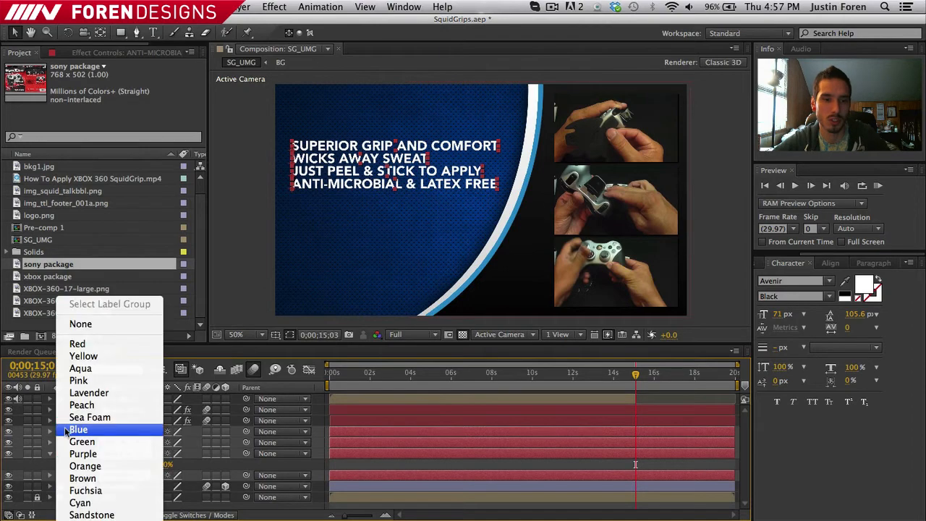
click(79, 429)
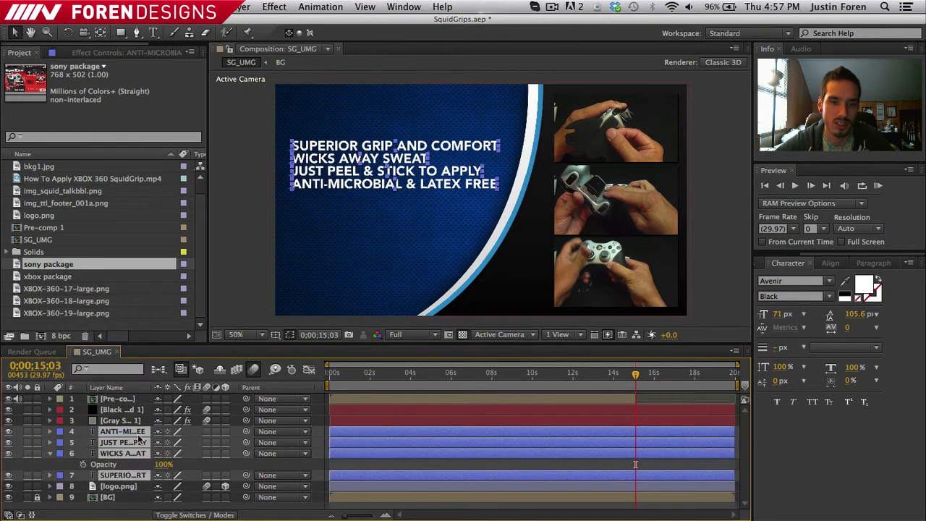
click(354, 467)
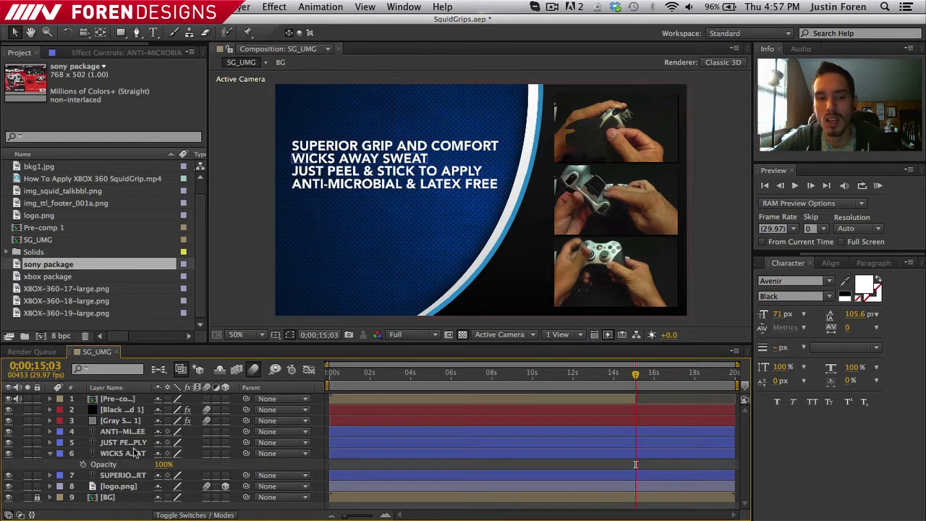
click(126, 474)
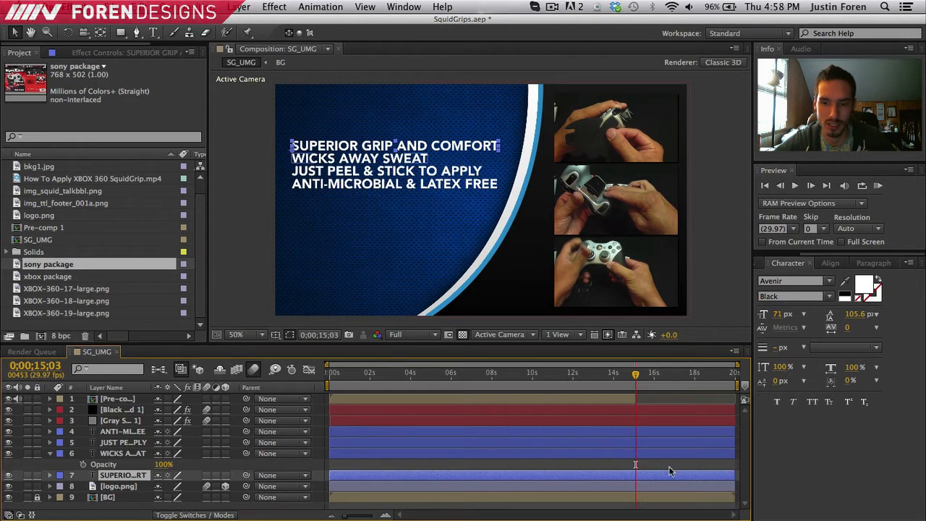
click(668, 465)
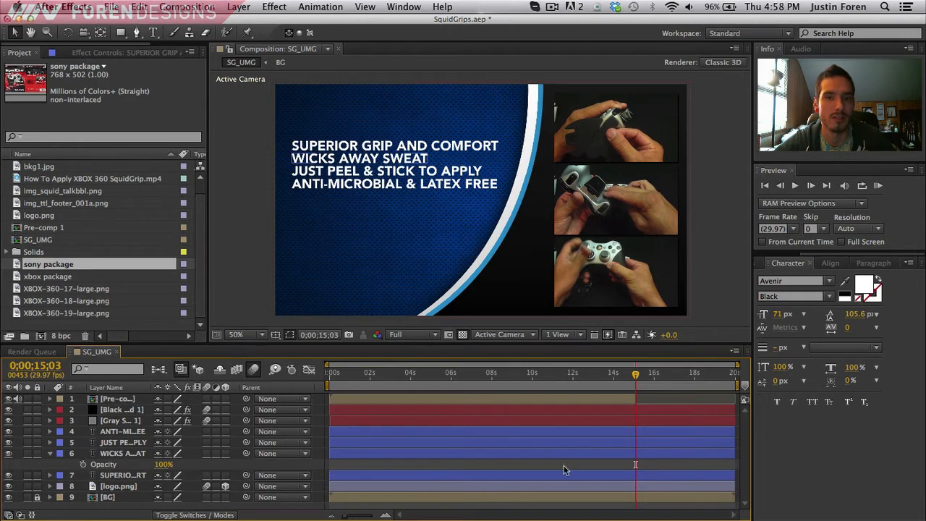
click(145, 477)
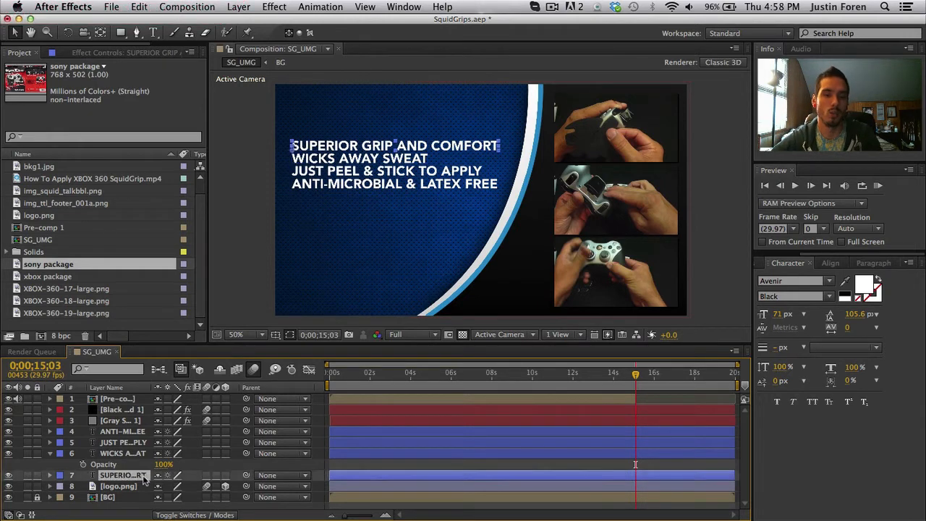
shift+click(143, 432)
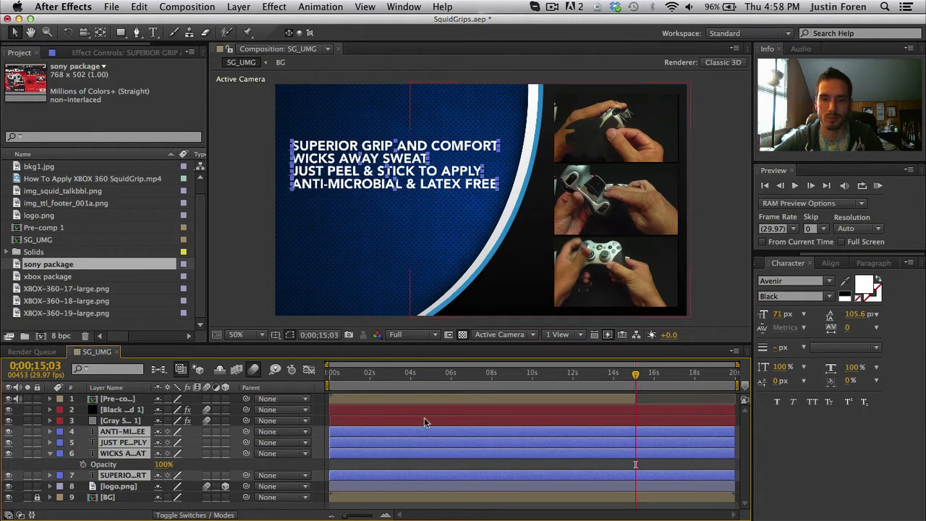
Shift the pre-comp layer slightly later in the timeline and set the current time to 0;00;04;28
drag(457, 374, 435, 380)
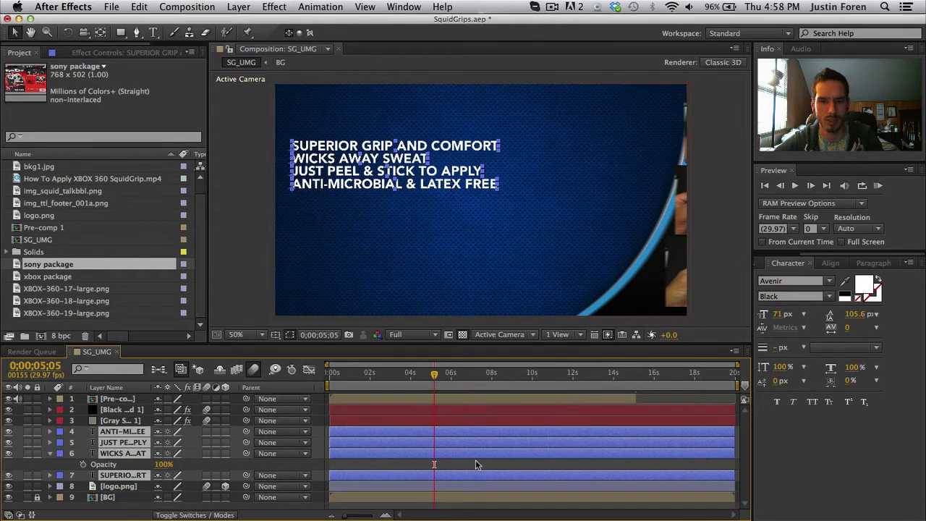
drag(478, 395, 486, 396)
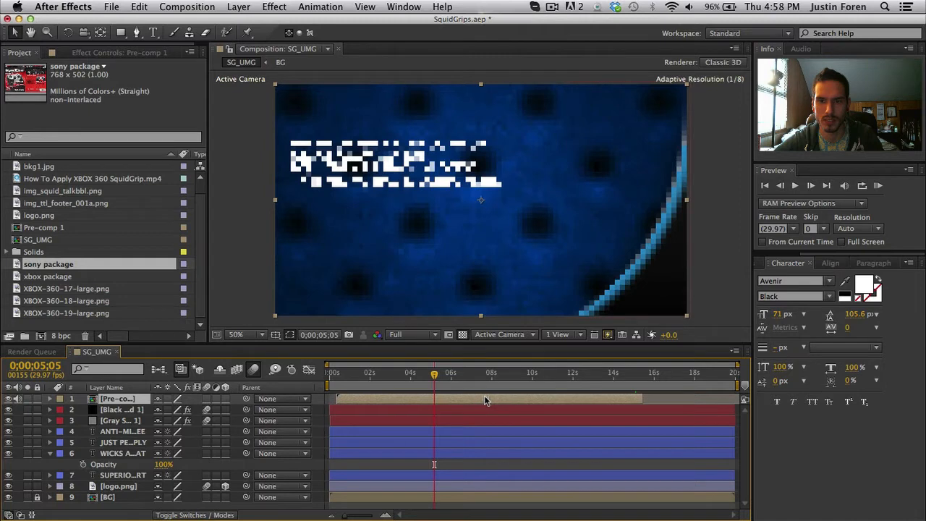
drag(434, 375, 437, 398)
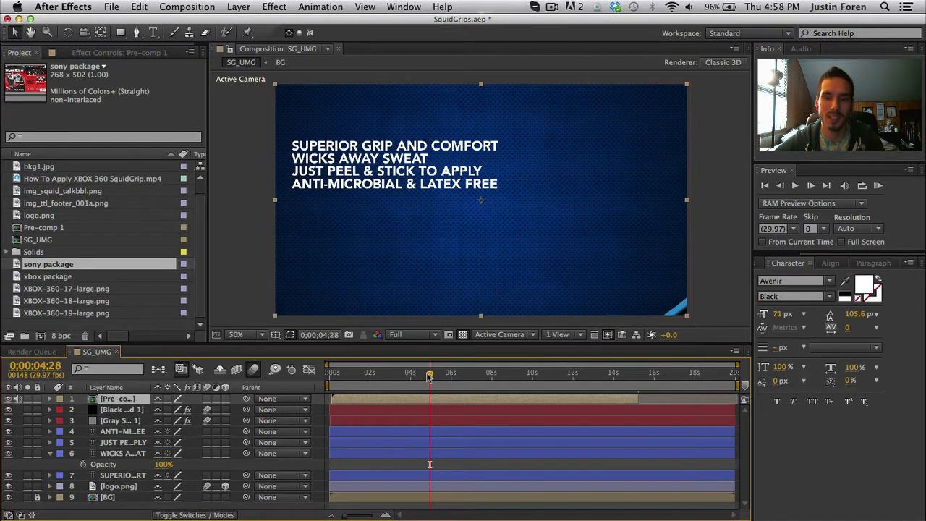
Reveal Position on the four blue text layers and add a Position keyframe to each at the current time
click(136, 475)
shift+click(137, 431)
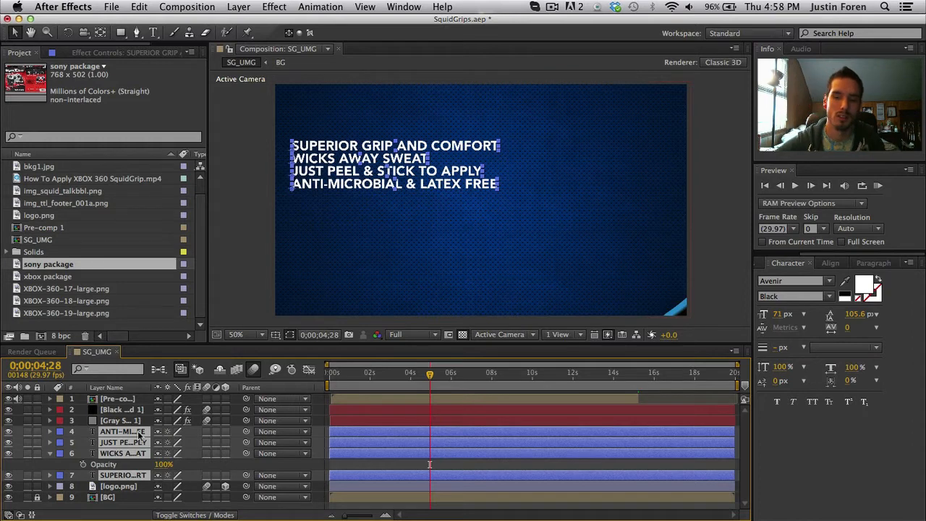
key(p)
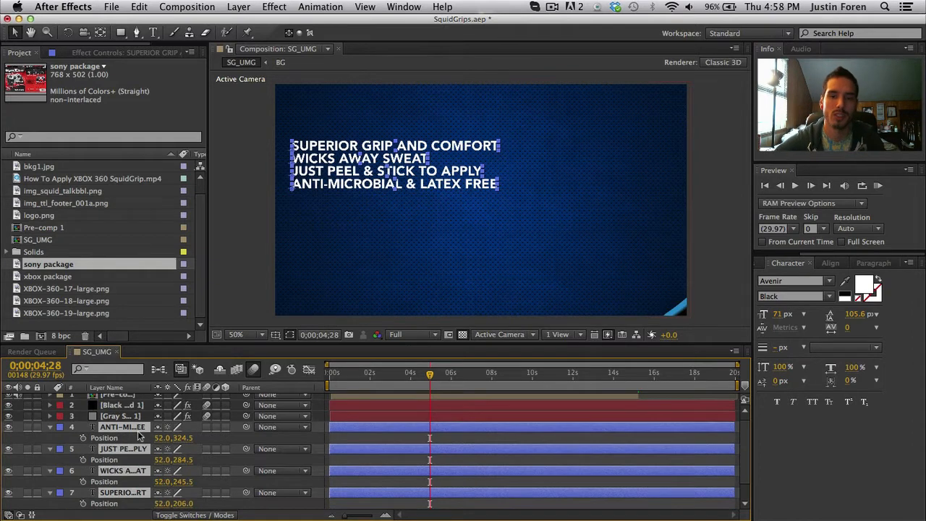
click(82, 438)
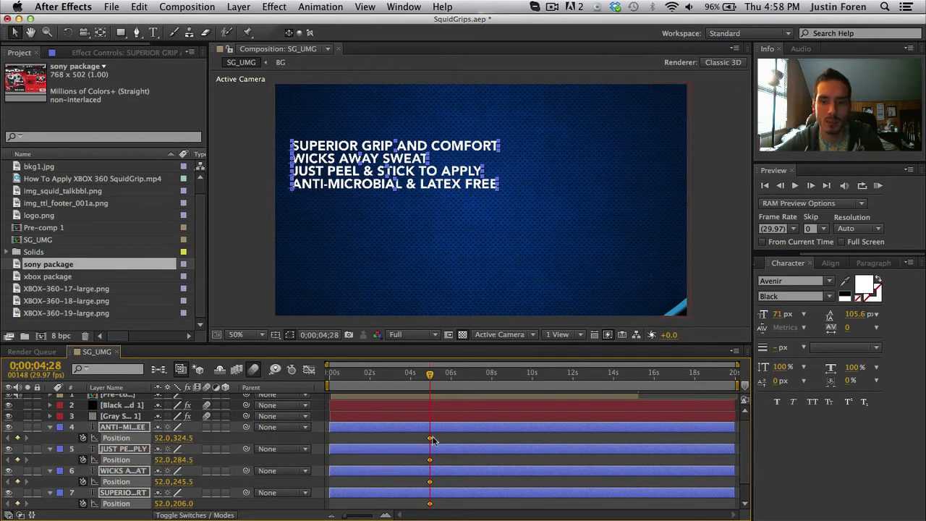
Delay the four Position keyframes to just before 6 s, then keyframe the text lines off-screen left at X -756 at 0;00;04;28
drag(429, 440, 447, 440)
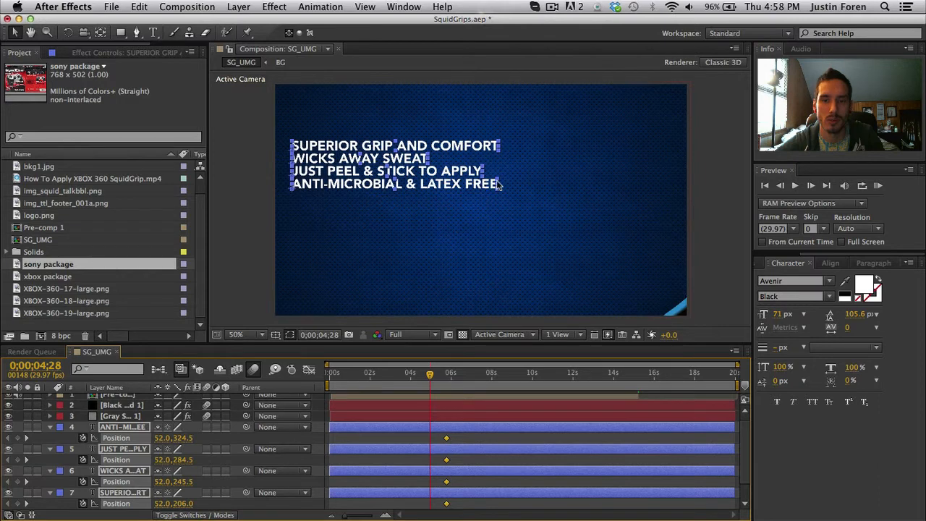
drag(495, 150, 232, 156)
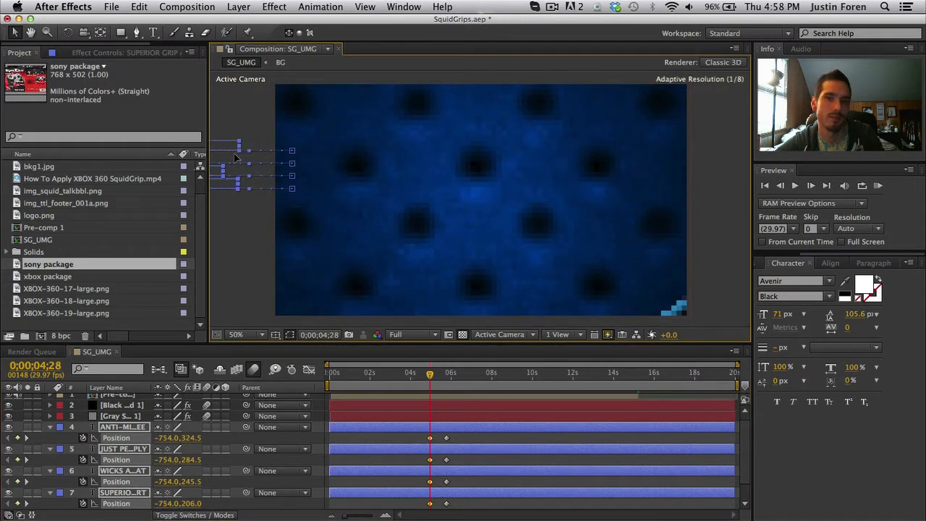
click(237, 278)
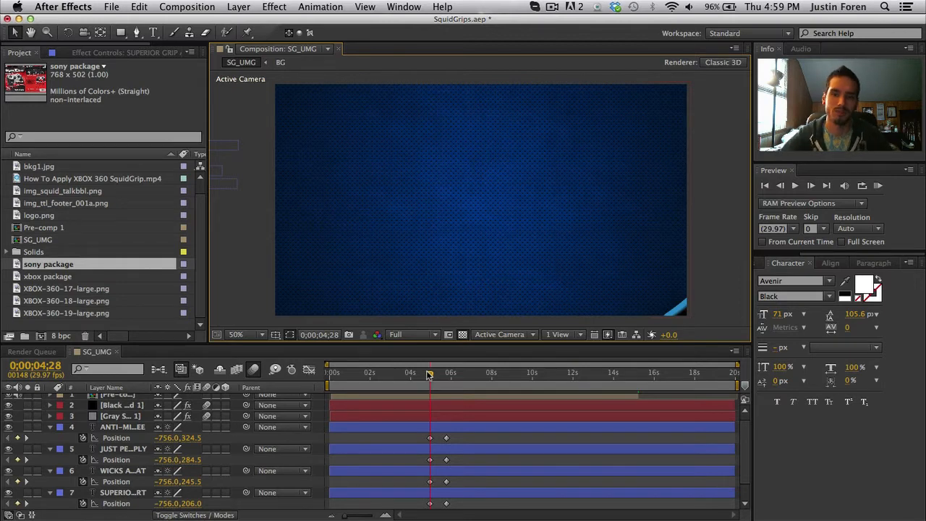
mouse_move(429, 374)
mouse_down()
mouse_move(448, 377)
mouse_move(439, 380)
mouse_up()
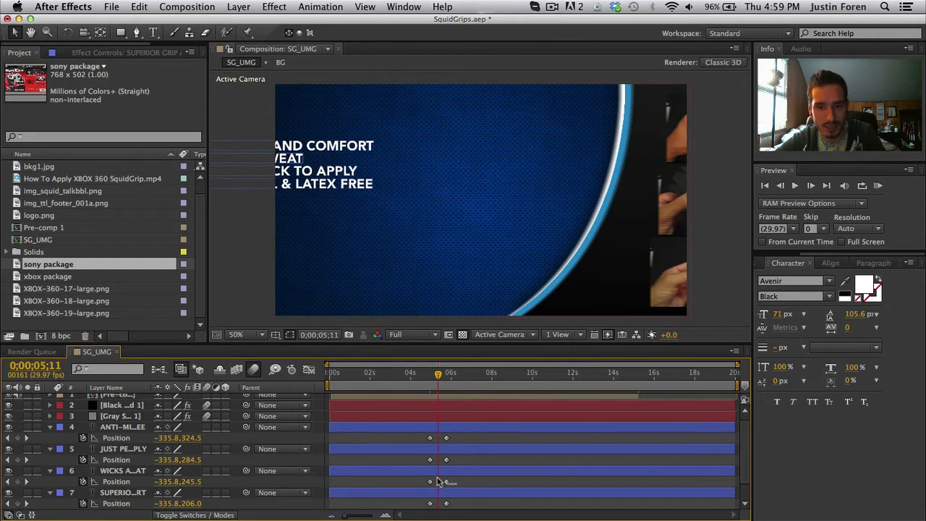
Stagger the Position keyframes so each text line slides in slightly after the one above, with Anti-Microbial starting at 0;00;05;13, and check the timing
drag(438, 478, 425, 434)
key(=)
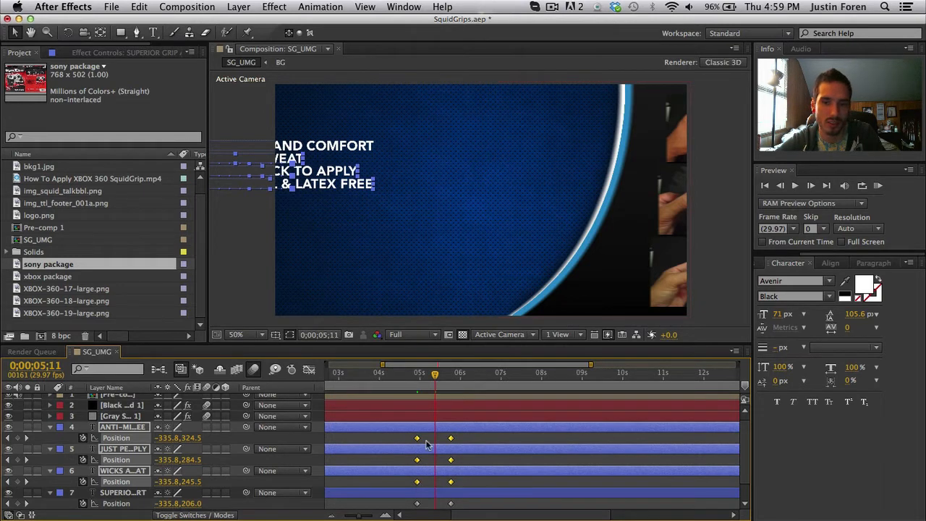
drag(418, 483, 496, 496)
drag(424, 460, 474, 463)
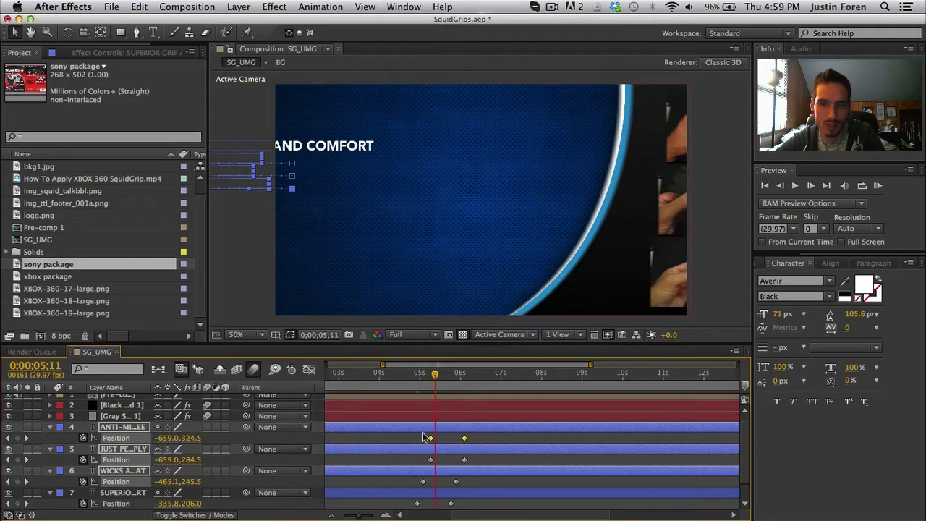
drag(431, 440, 437, 439)
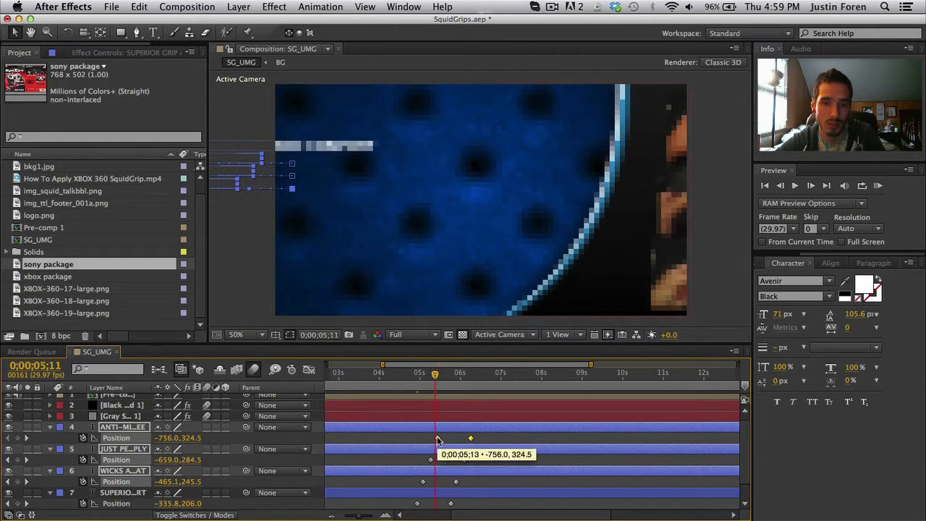
drag(435, 376, 504, 383)
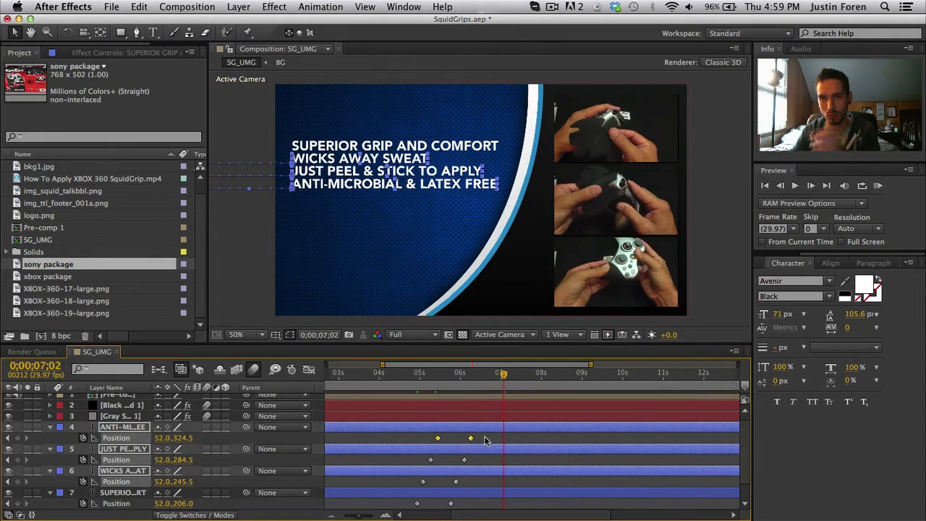
Apply Easy Ease In to the ending Position keyframes of all four text layers and check the motion near 6 s
drag(486, 434, 454, 506)
right_click(451, 504)
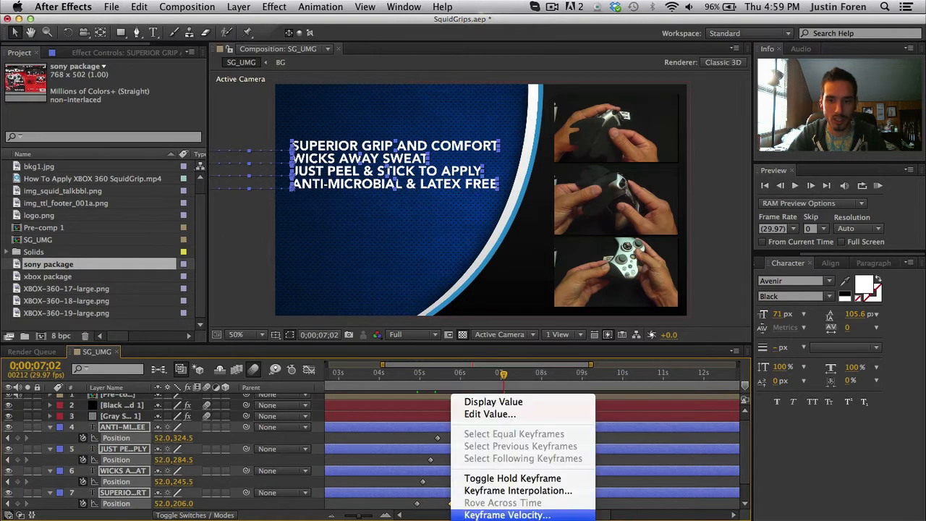
mouse_move(521, 518)
click(659, 467)
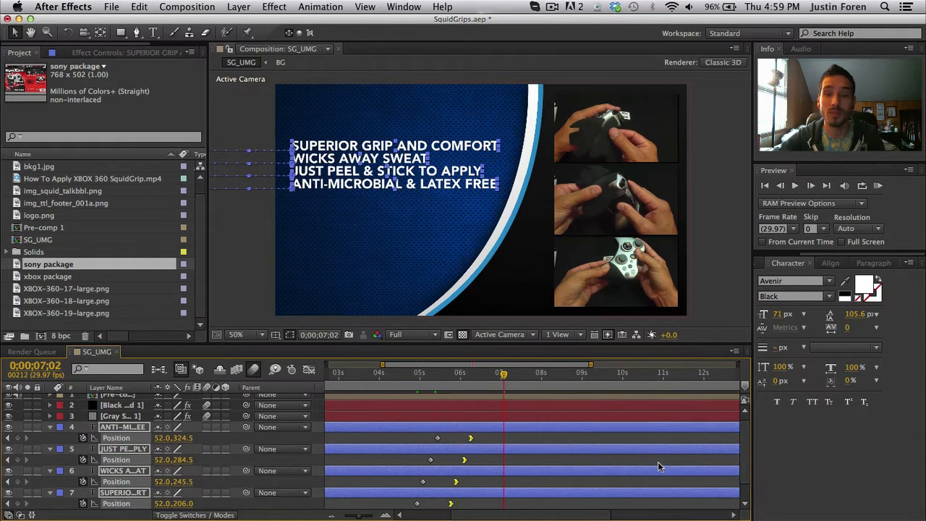
click(470, 375)
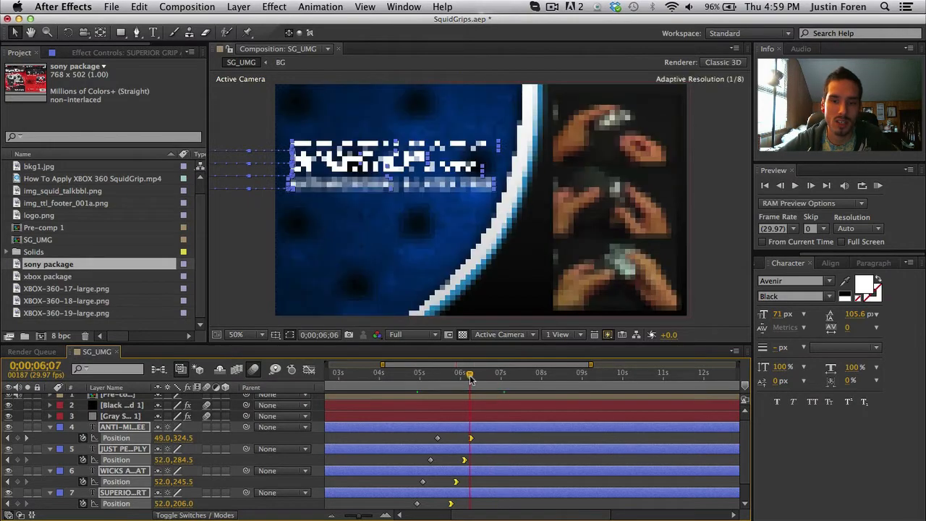
click(498, 436)
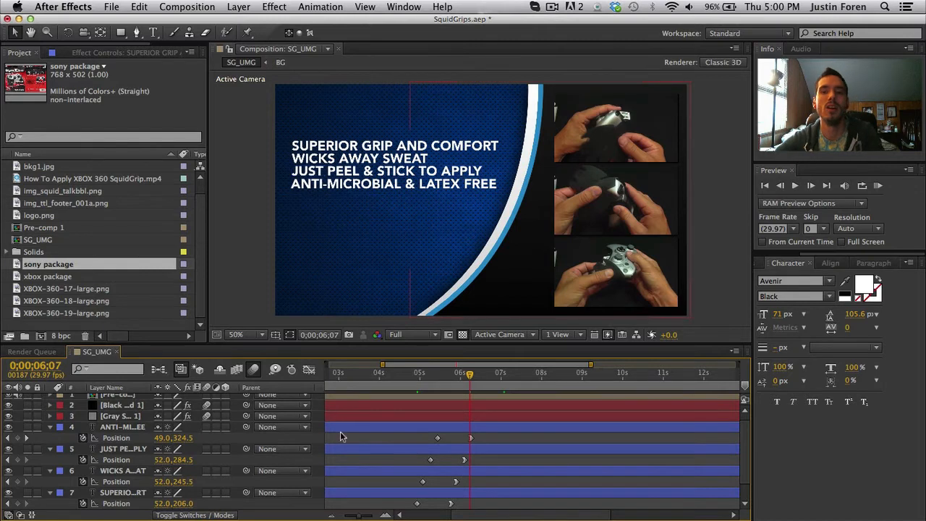
Create a new 1280 x 720 px solid layer with the colour black (000000)
click(239, 7)
mouse_move(243, 23)
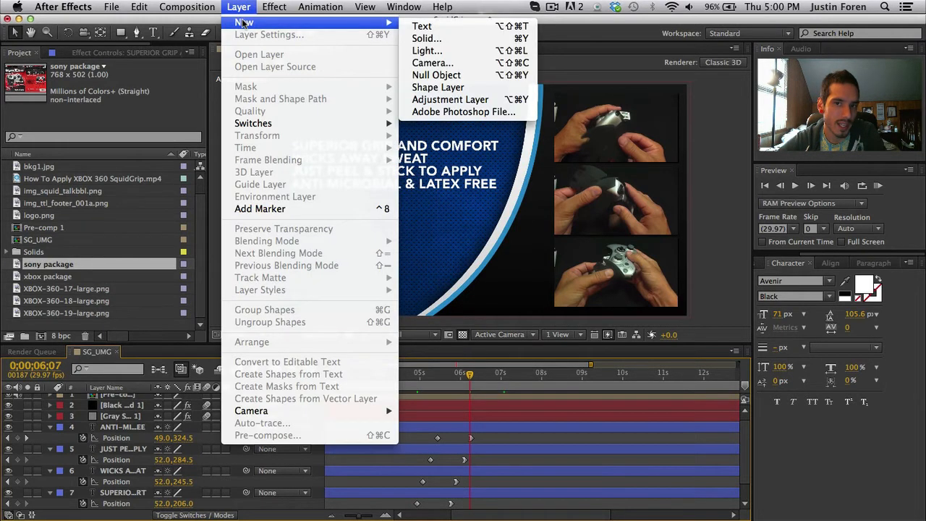
click(430, 38)
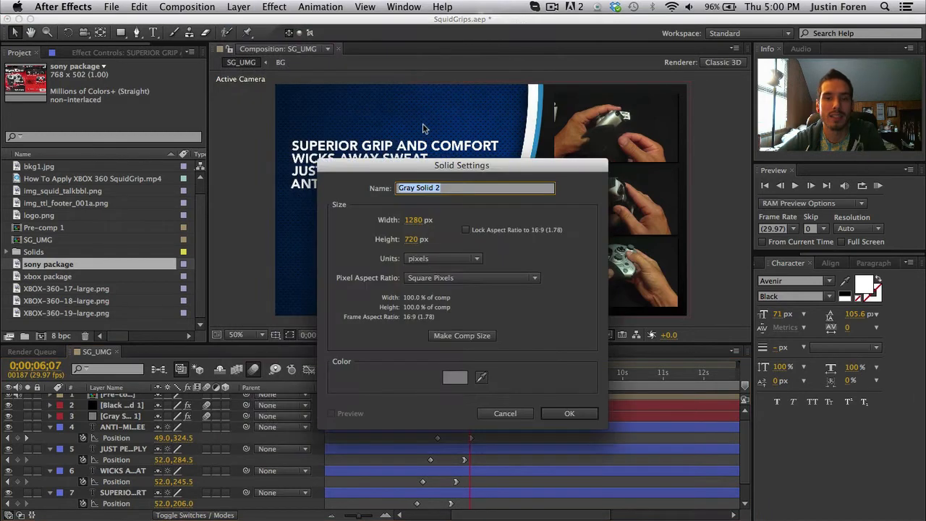
click(457, 378)
drag(435, 360, 436, 383)
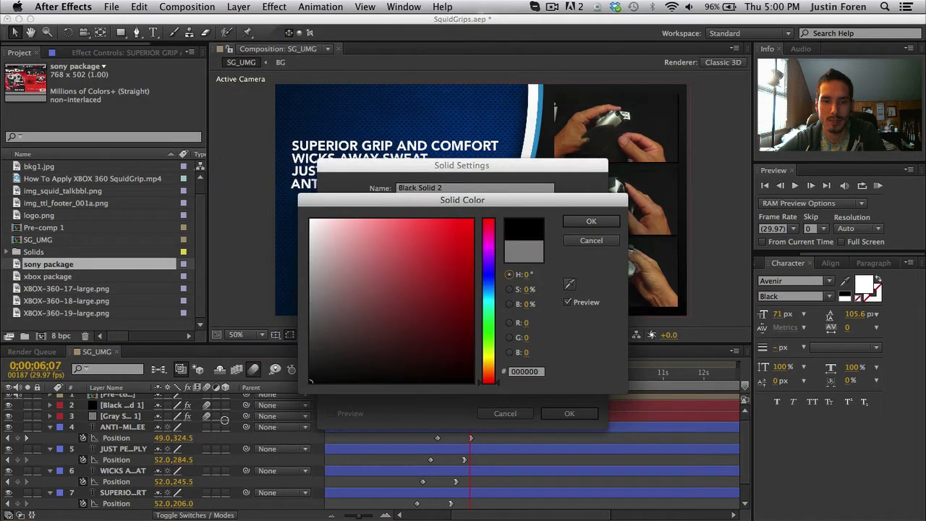
click(591, 220)
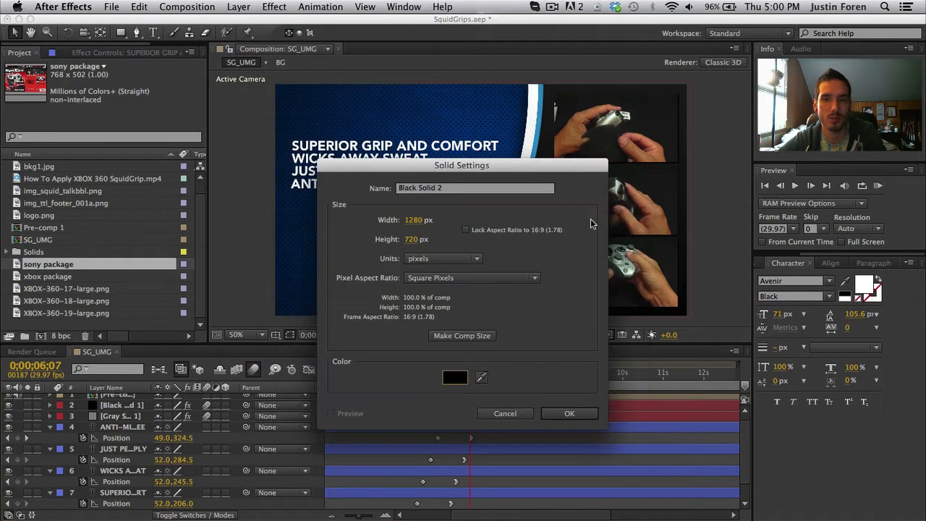
click(558, 412)
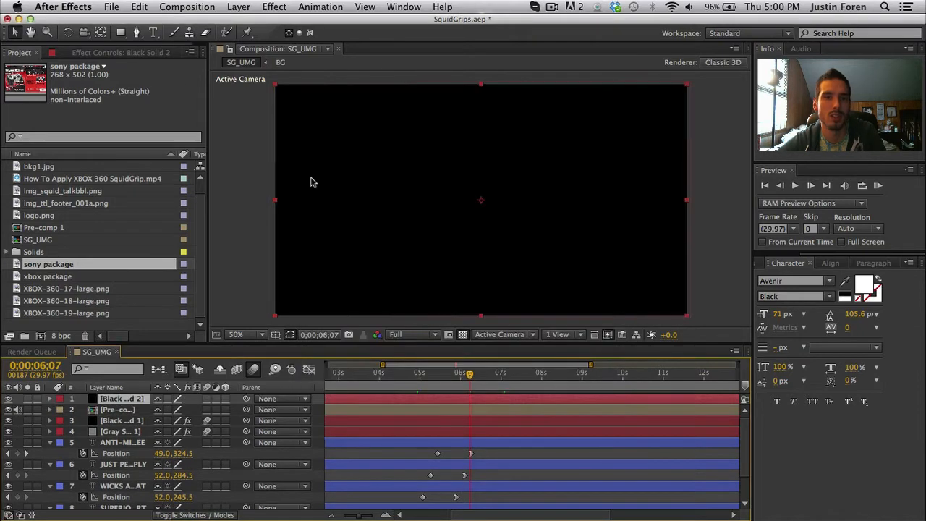
Mask the new black solid with a rectangle spanning the full frame width around the four text lines
click(121, 33)
mouse_move(263, 124)
mouse_down()
mouse_move(585, 203)
mouse_move(708, 205)
mouse_up()
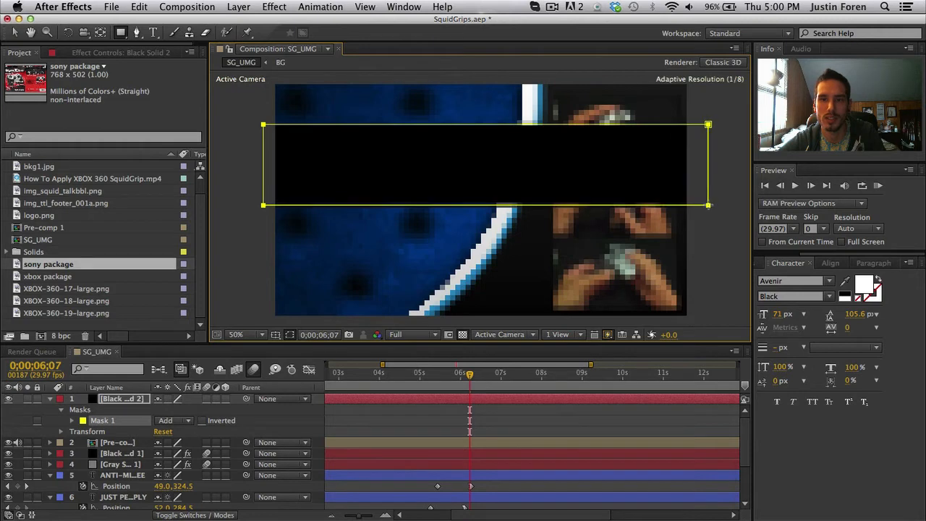
click(16, 32)
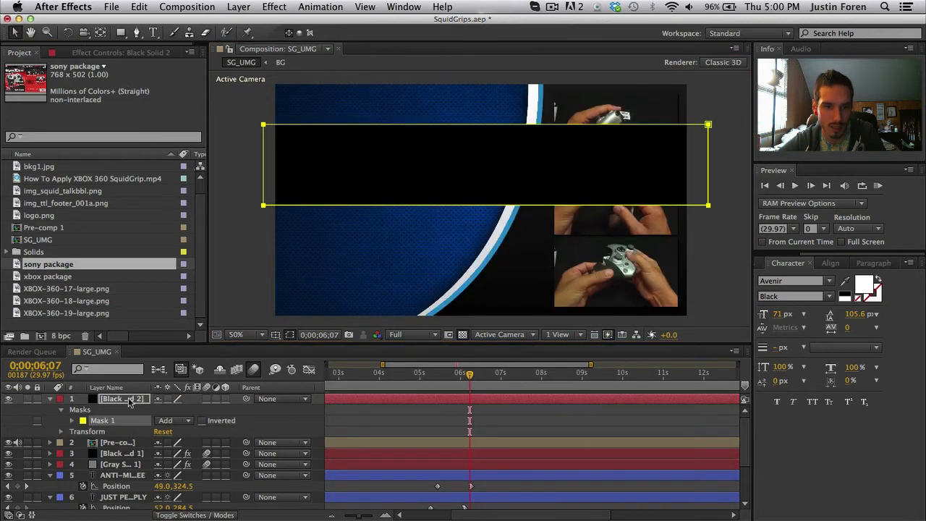
Move the masked black solid layer below the four text layers so it sits behind the text
drag(129, 399, 127, 485)
scroll(127, 483, down, 5)
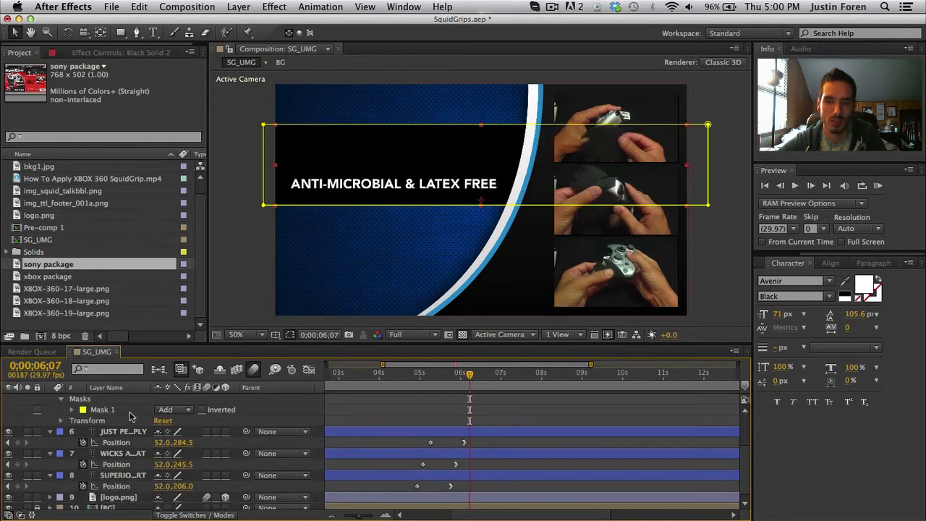
key(super+bracketleft)
key(super+bracketleft)
key(super+bracketleft)
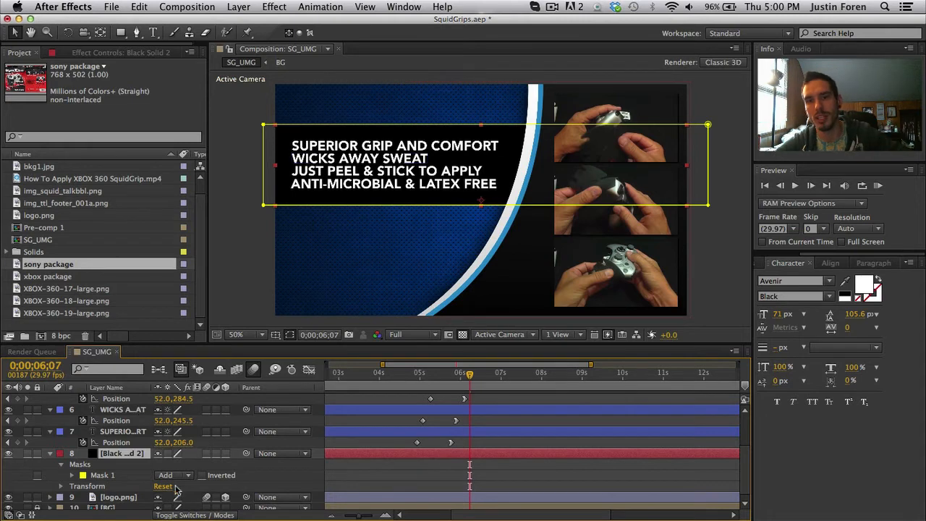
Set the opacity of the masked black solid behind the text to 50%
key(t)
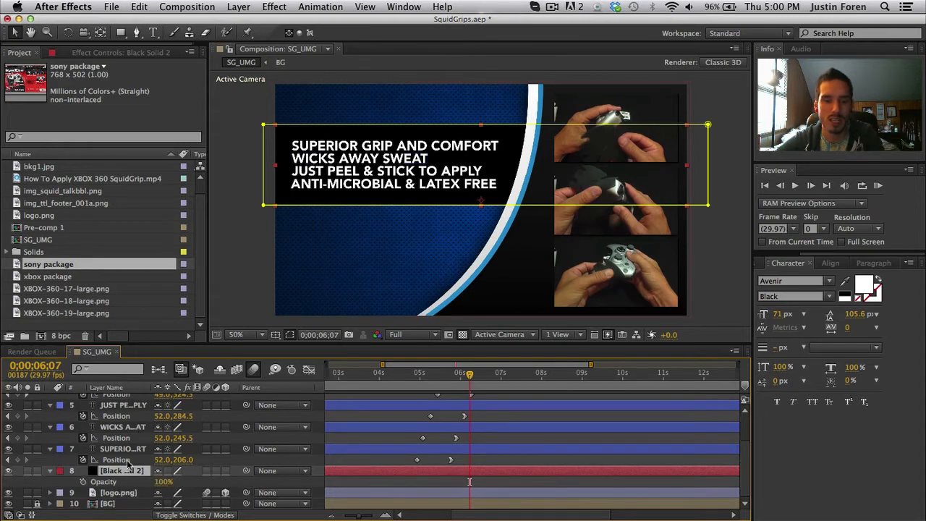
click(163, 482)
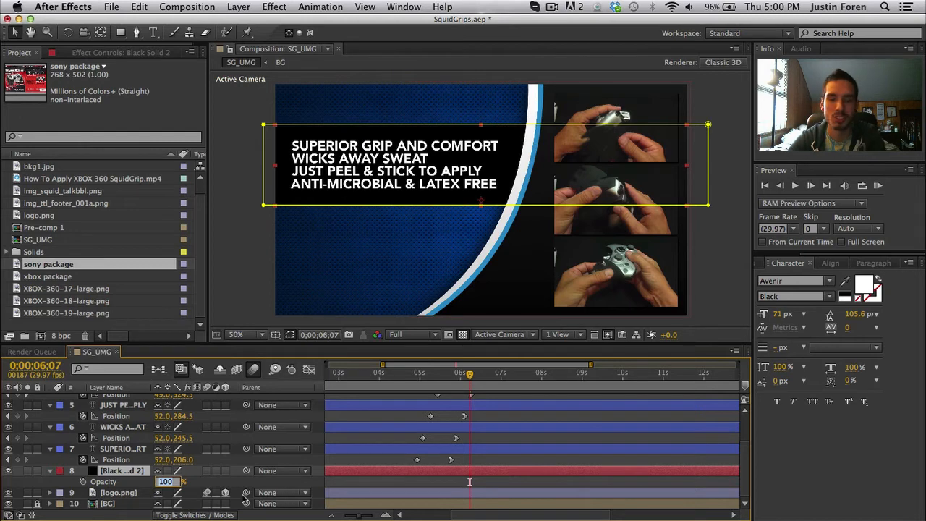
text(50)
key(Return)
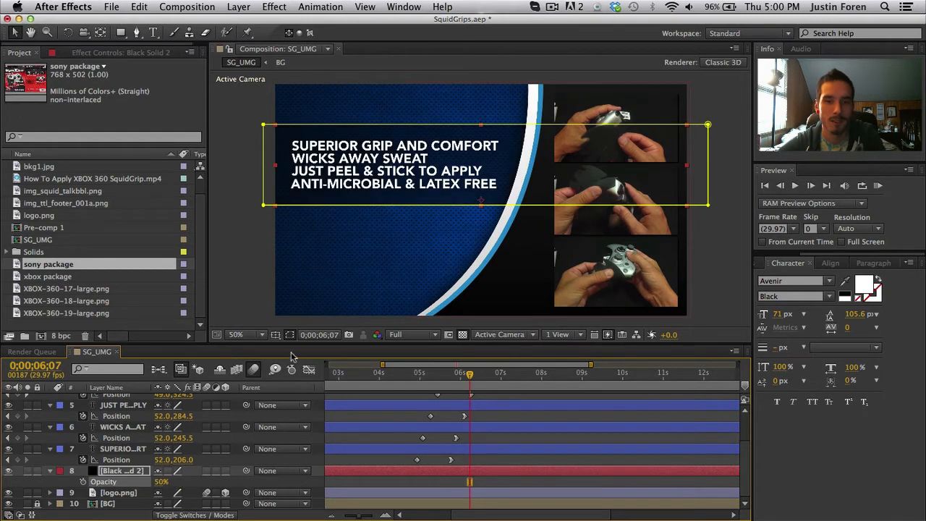
click(258, 314)
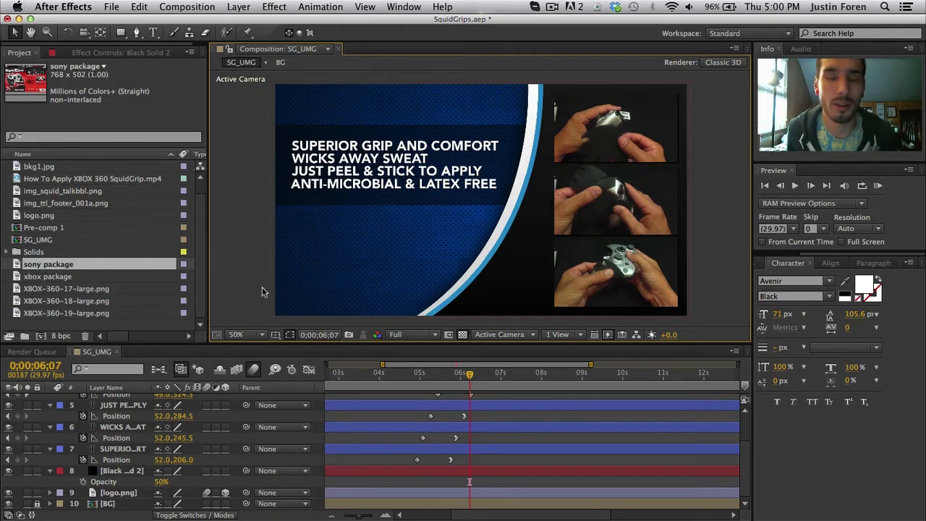
Apply the Drop Shadow effect with its default settings to all four feature text layers
click(129, 449)
scroll(130, 448, up, 3)
shift+click(135, 418)
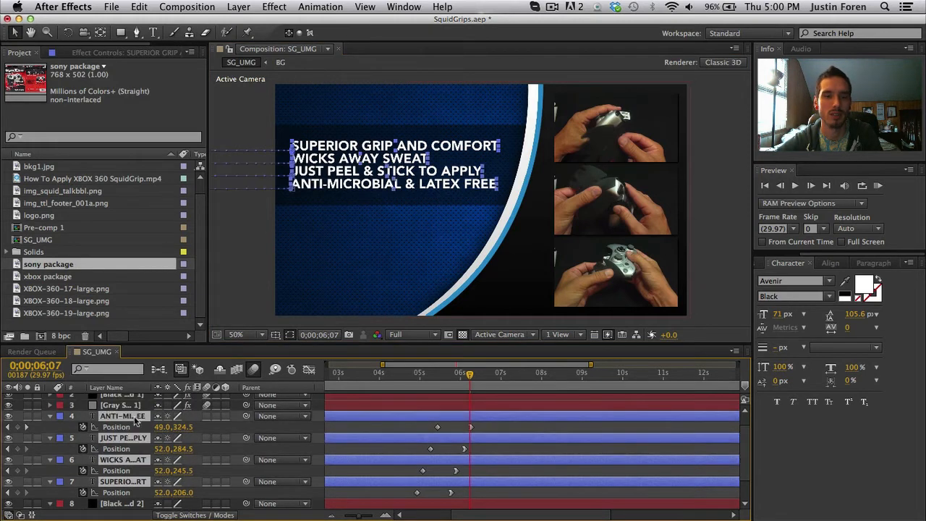
click(274, 7)
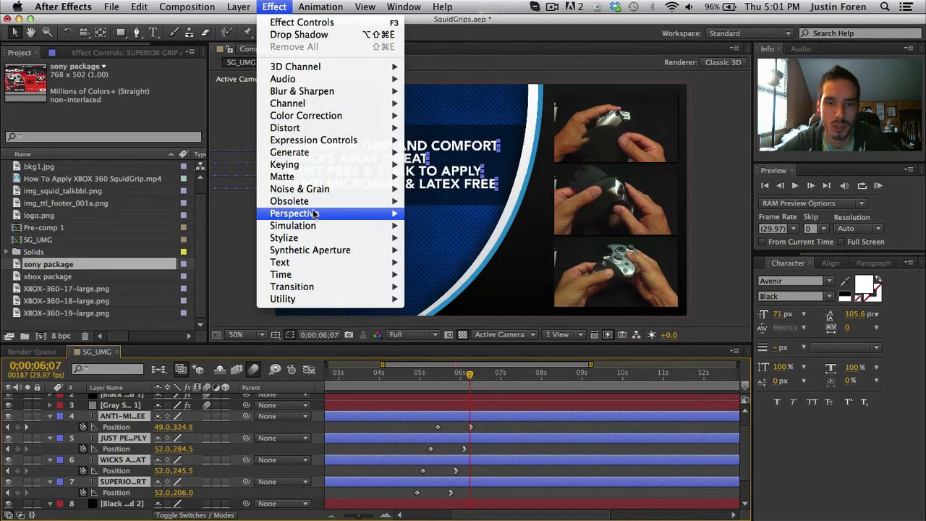
mouse_move(314, 213)
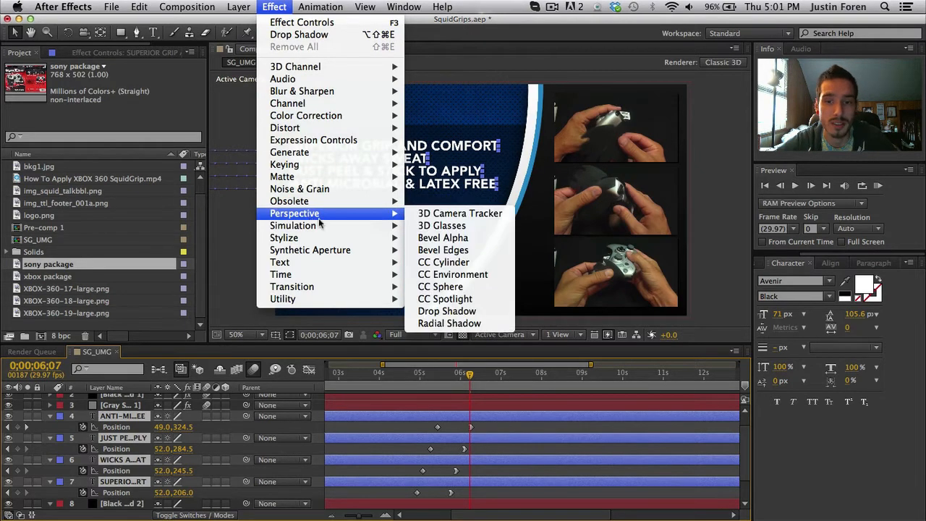
click(434, 311)
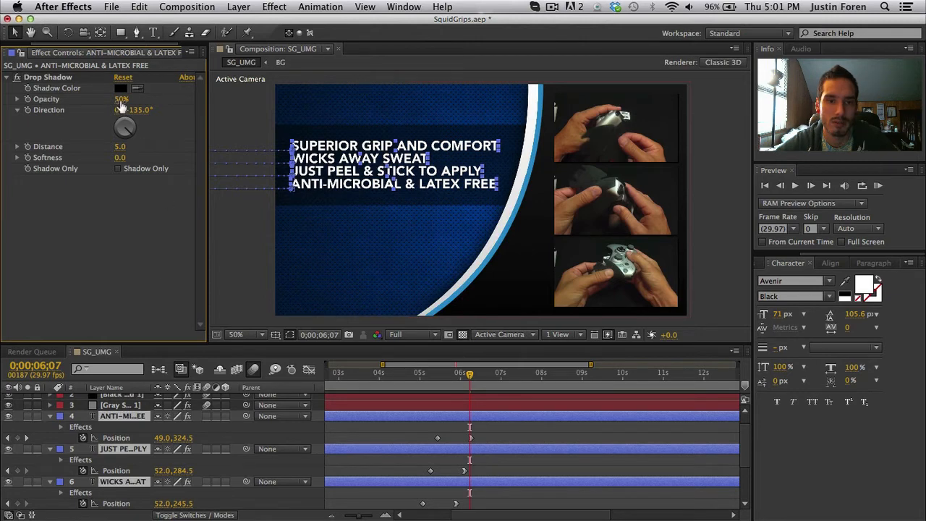
click(224, 200)
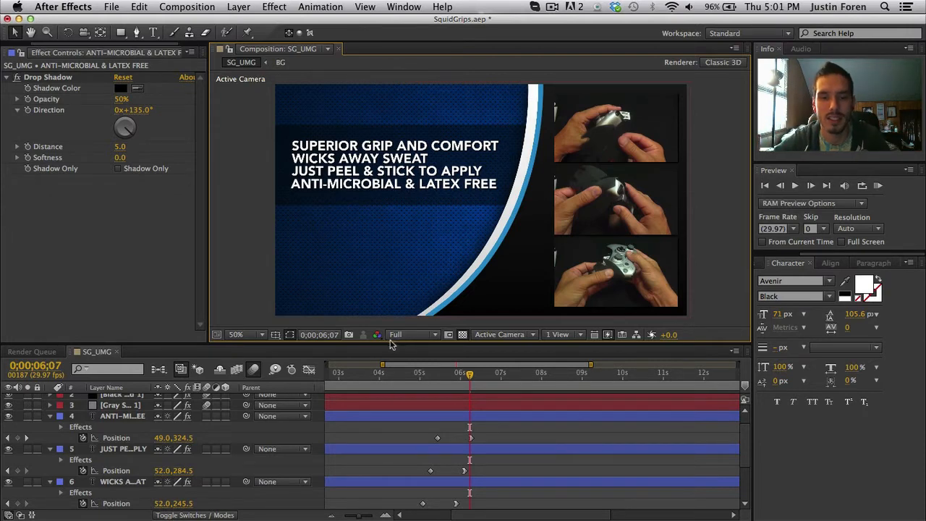
Add the sony package and xbox package images together to the centre of the SG_UMG composition
click(174, 256)
drag(49, 44, 18, 44)
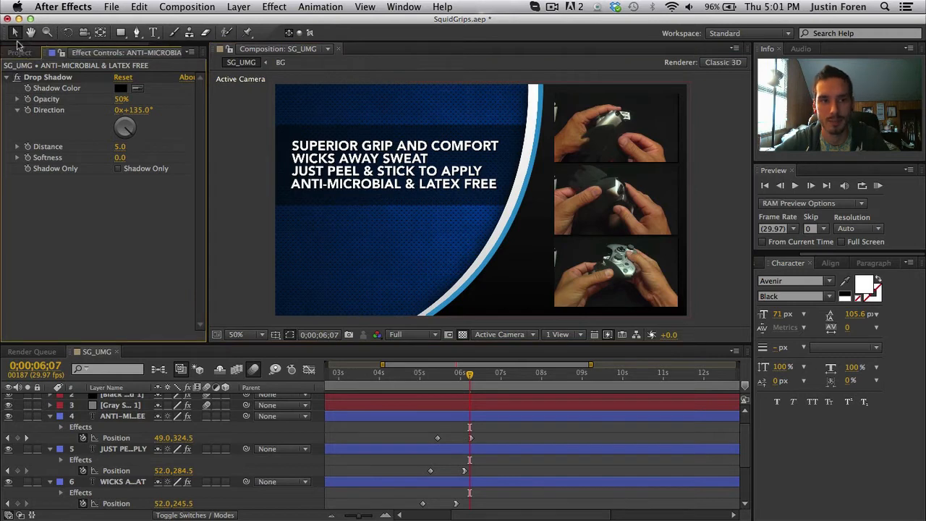
click(15, 52)
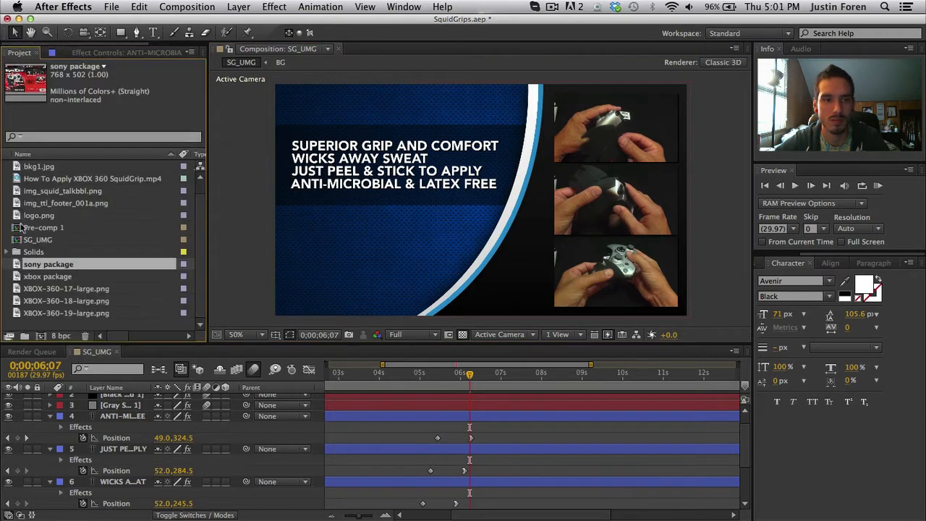
shift+click(60, 276)
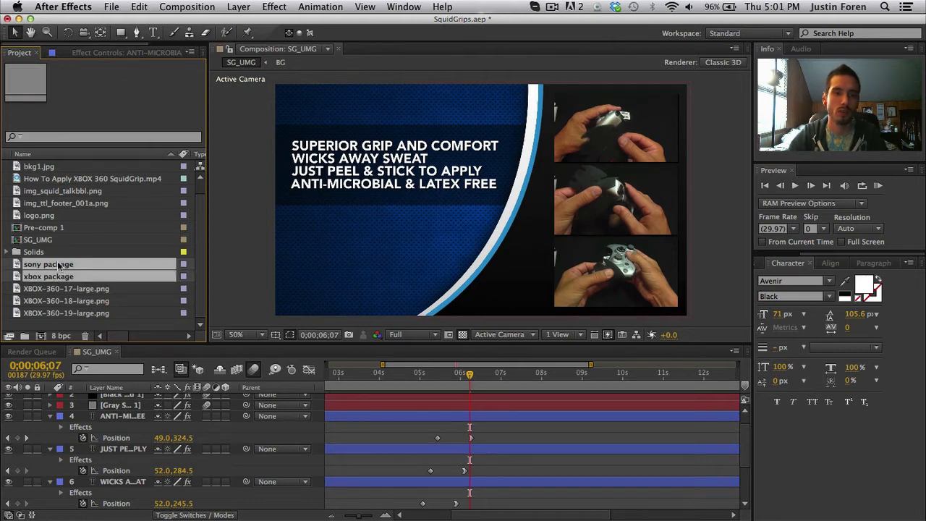
drag(59, 264, 485, 208)
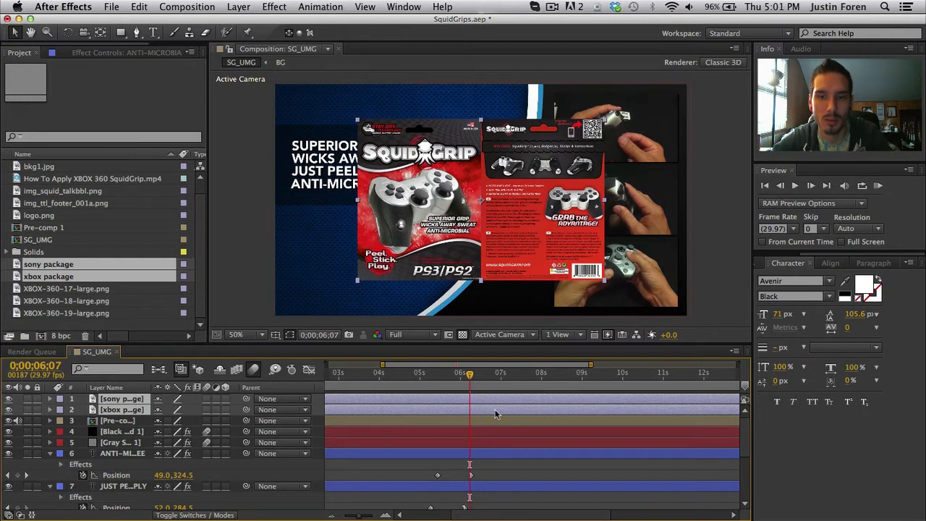
click(121, 35)
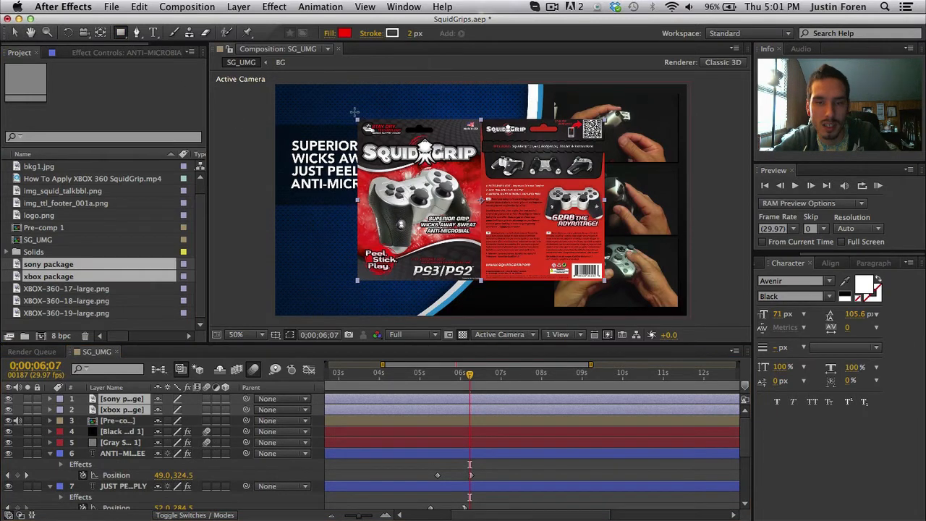
scroll(354, 112, up, 2)
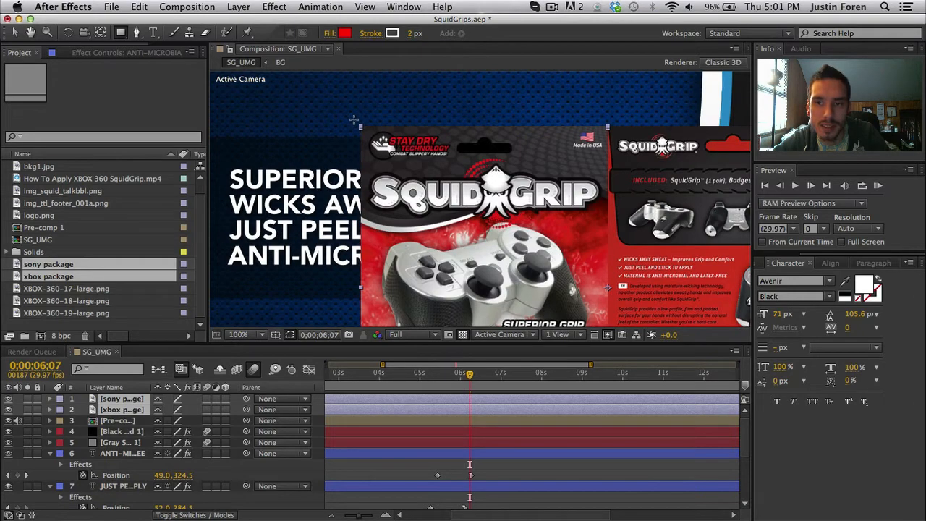
mouse_move(353, 119)
mouse_down()
mouse_move(507, 246)
mouse_move(572, 285)
mouse_move(579, 279)
mouse_up()
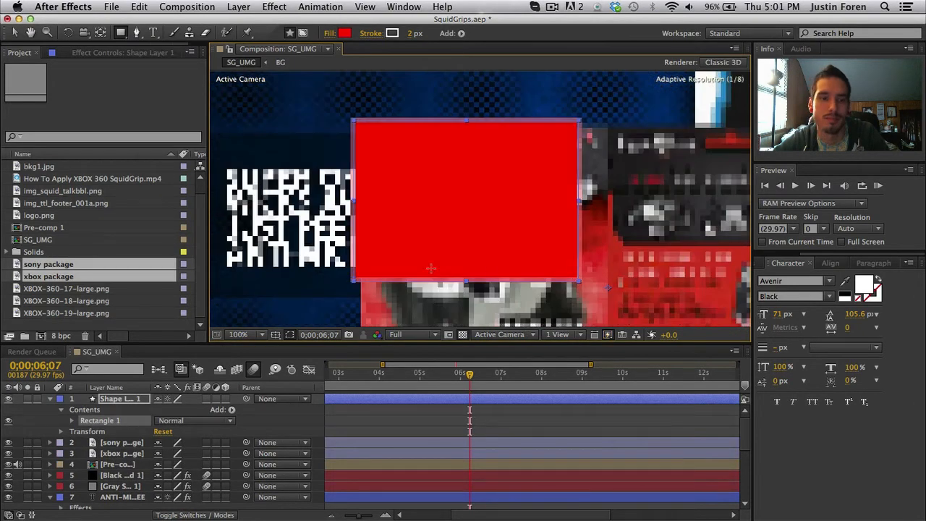
key(super+z)
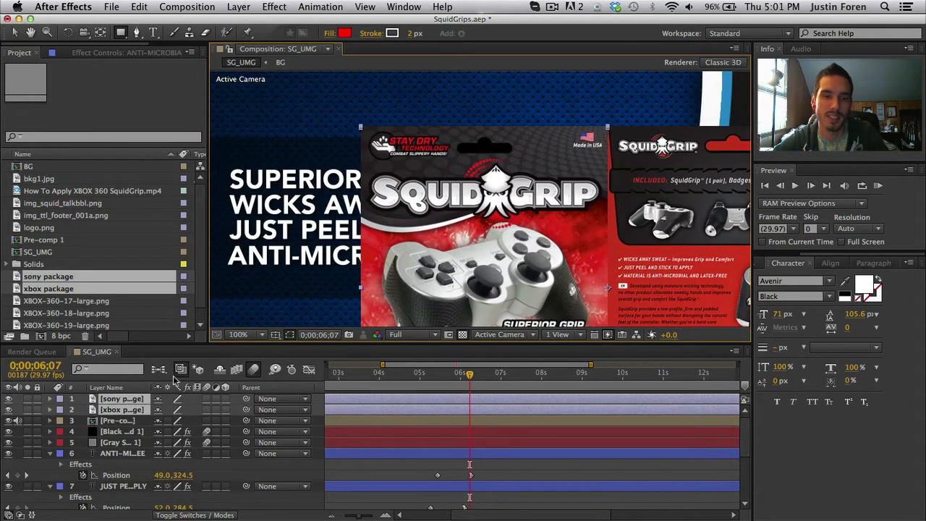
Mask the sony package layer alone with a rectangle around the front cover half of the packaging
click(380, 466)
click(127, 401)
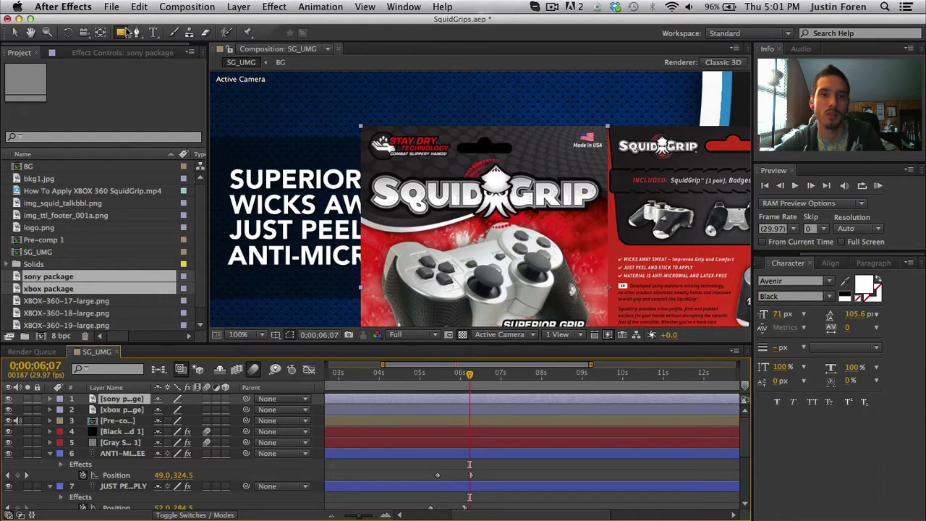
drag(352, 118, 609, 411)
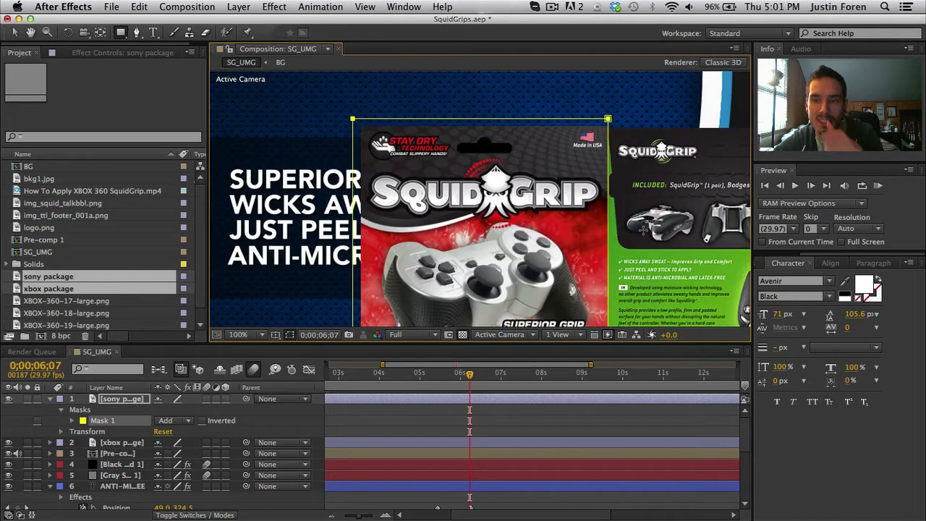
Shift the sony package mask's upper-right corner slightly inward to trim the thin red strip beside the front cover
scroll(570, 235, up, 1)
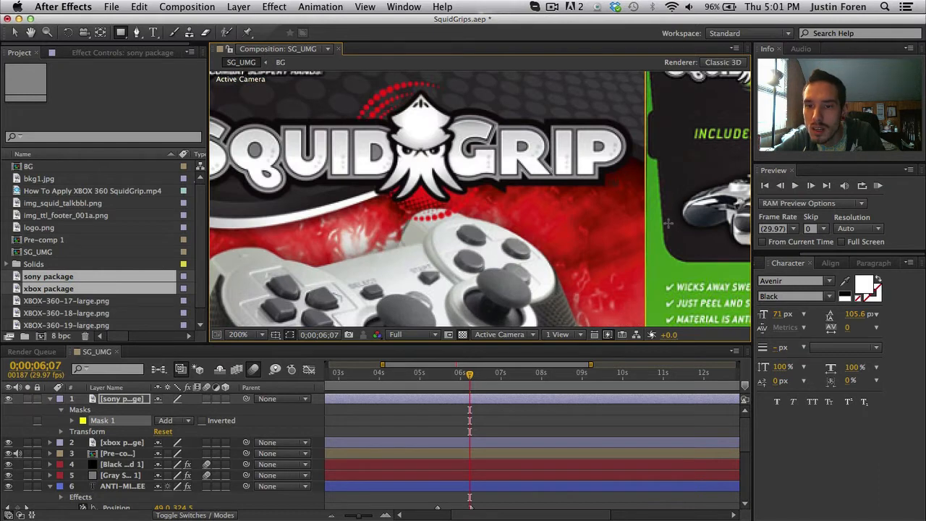
key(h)
drag(689, 169, 557, 311)
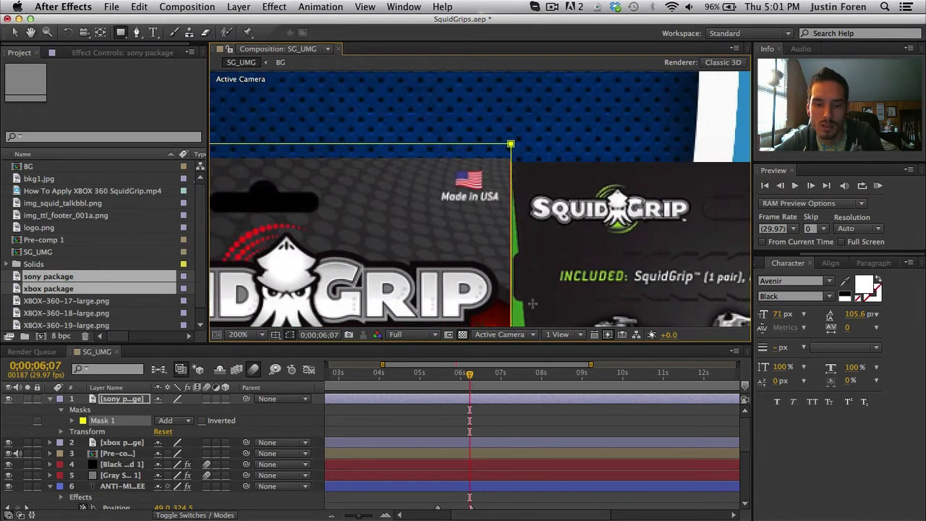
key(v)
click(512, 144)
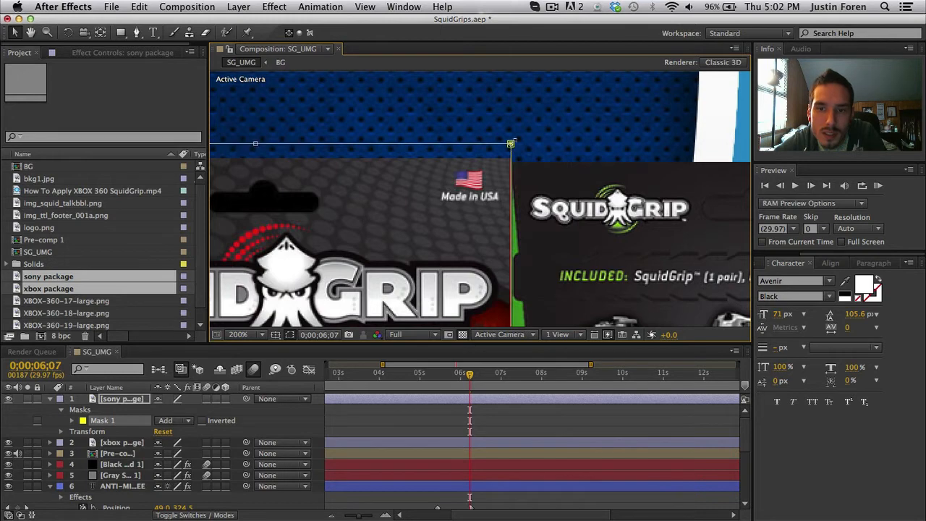
scroll(496, 177, up, 3)
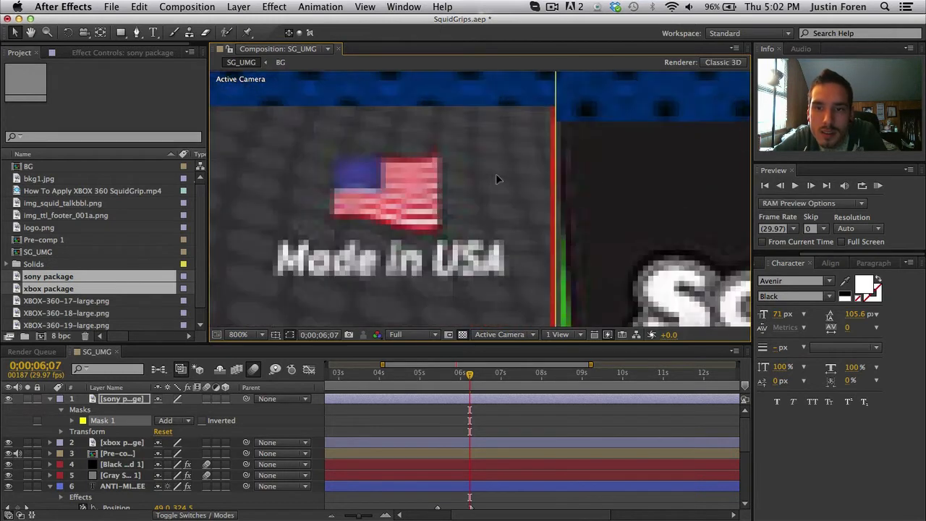
drag(579, 138, 574, 224)
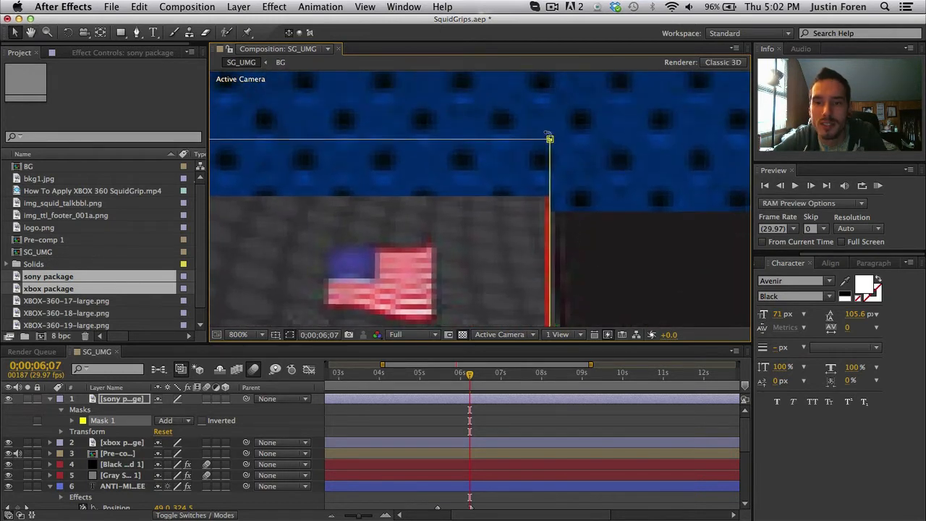
drag(550, 139, 545, 138)
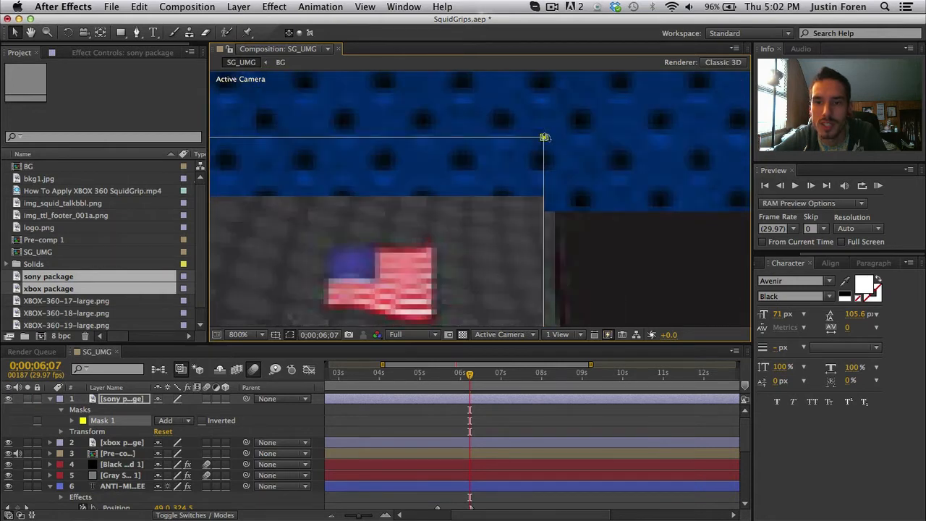
scroll(544, 137, down, 8)
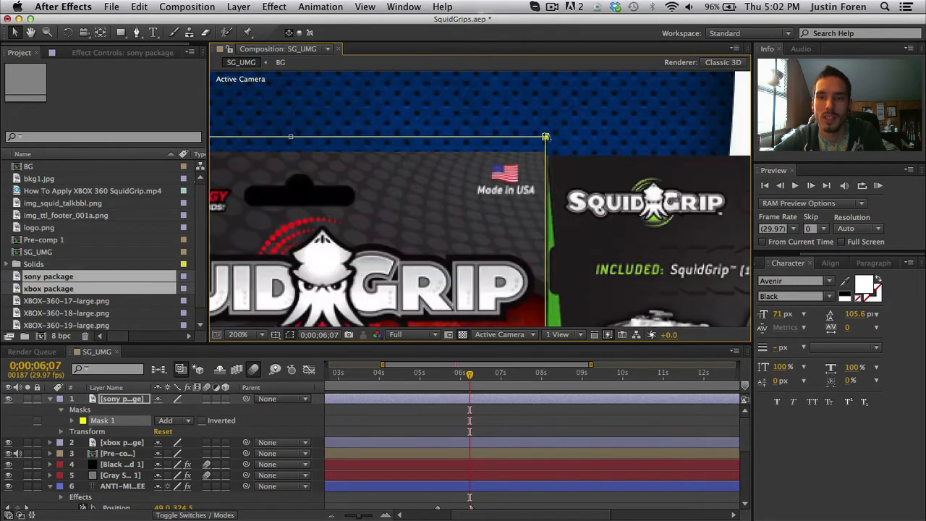
drag(481, 284, 483, 316)
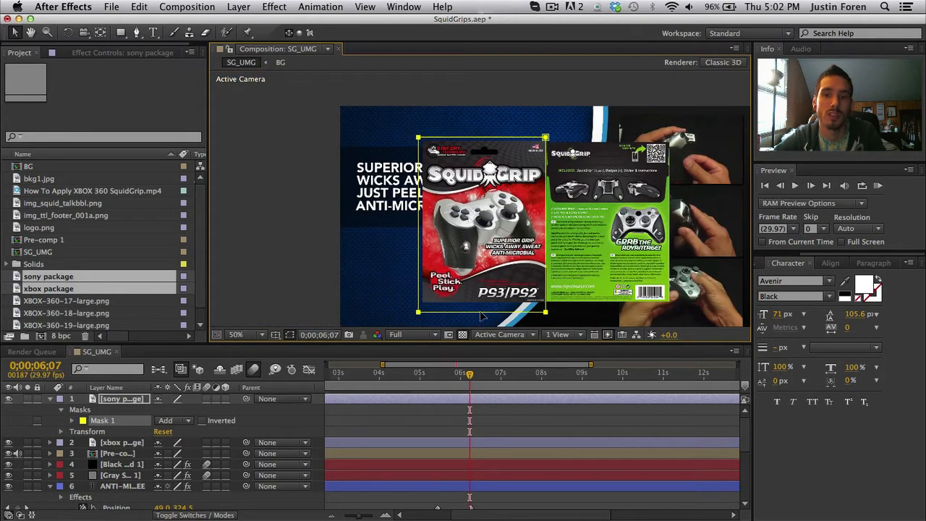
Move the sony package layer's anchor point to the centre of the visible front cover with the Pan Behind tool
click(401, 399)
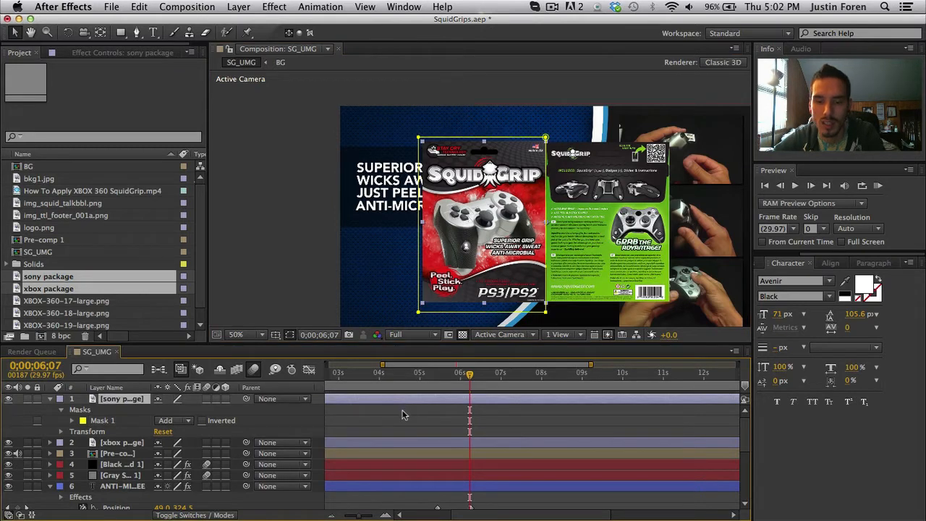
key(y)
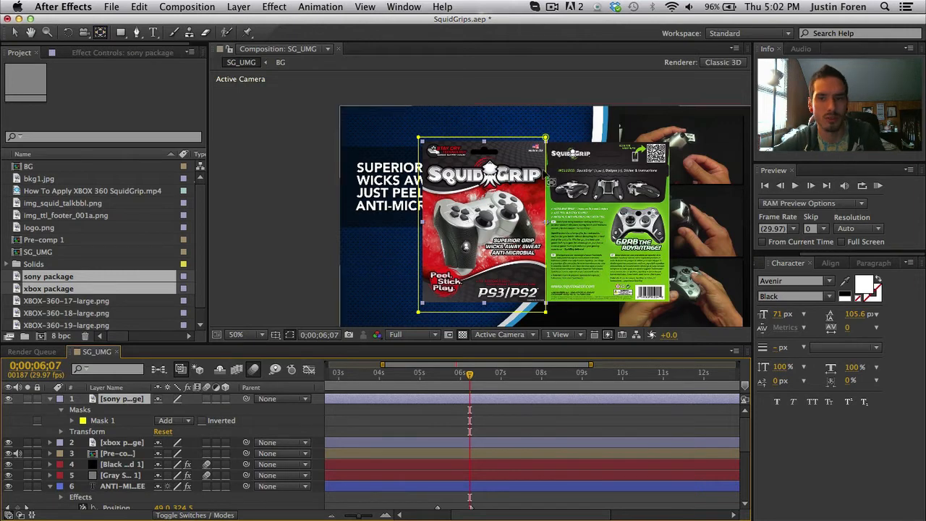
drag(553, 228, 481, 219)
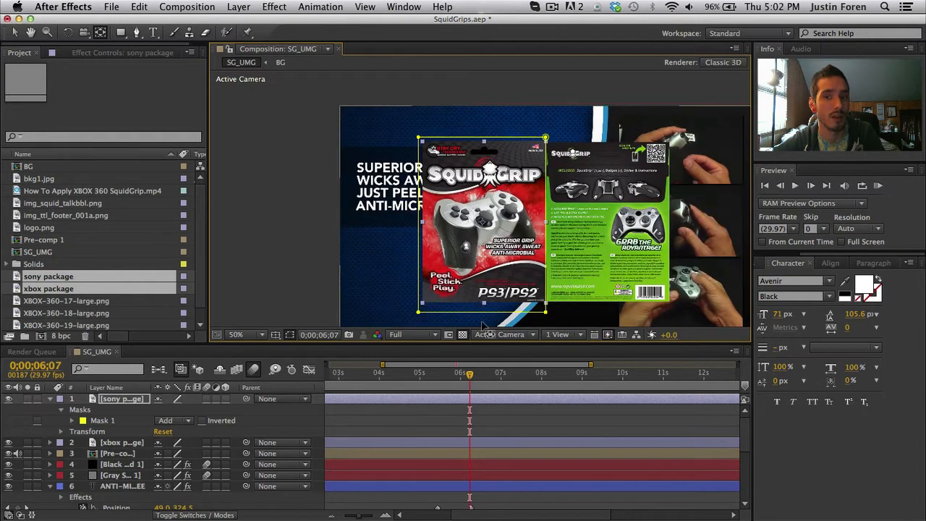
Copy the sony package layer's mask and apply it to the xbox package layer so only its front cover is kept
click(488, 416)
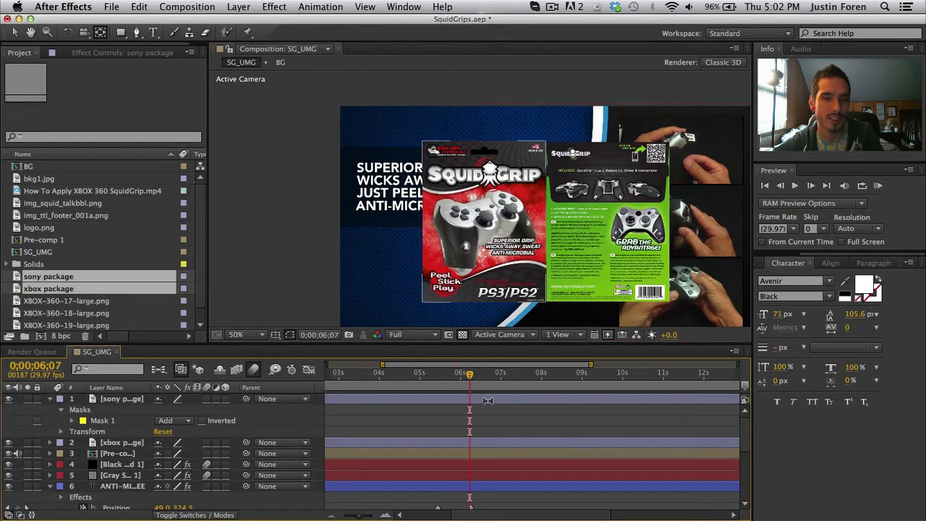
click(488, 401)
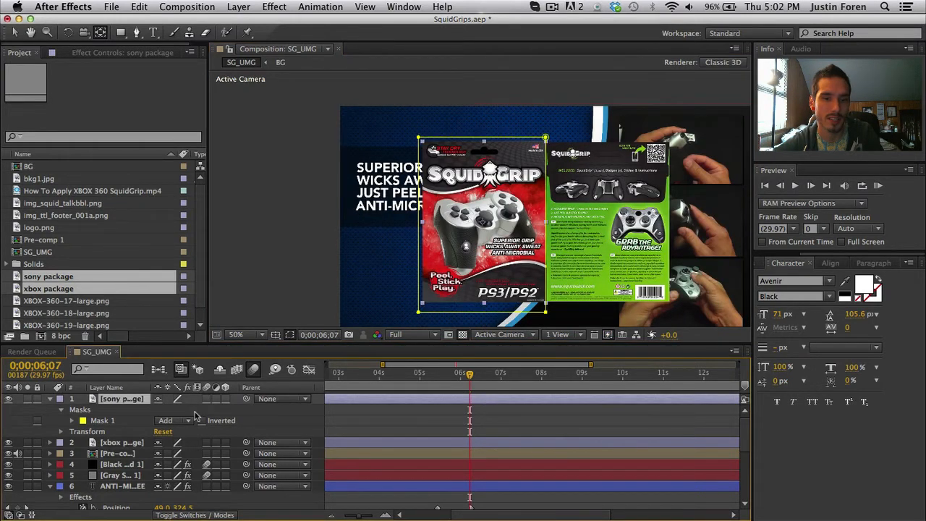
click(108, 421)
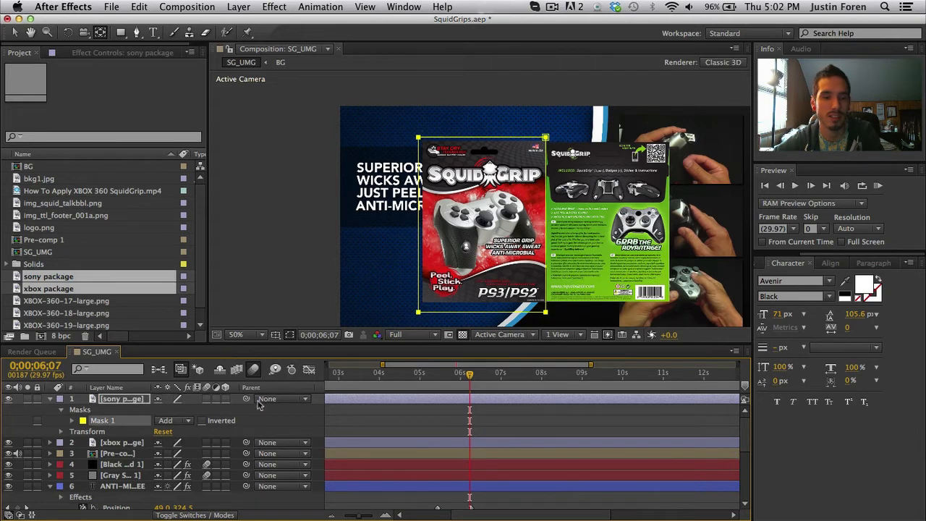
click(132, 442)
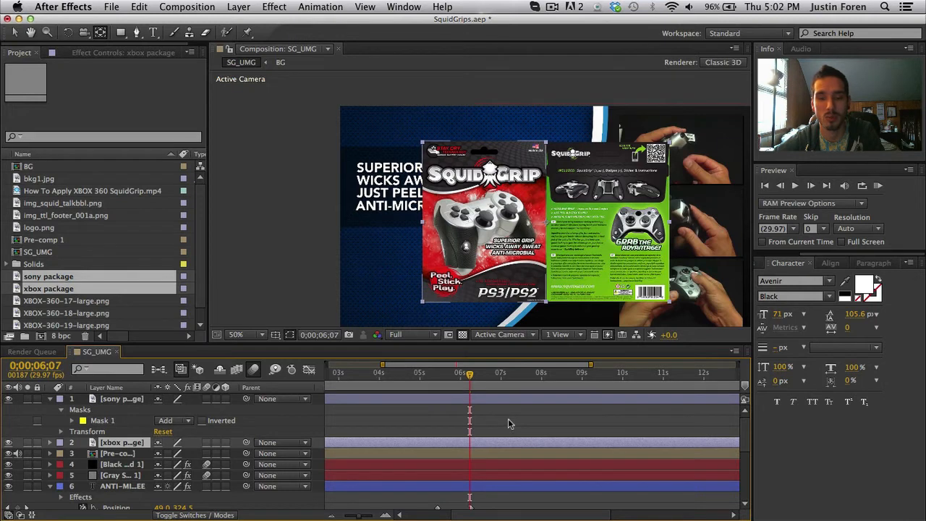
key(super+v)
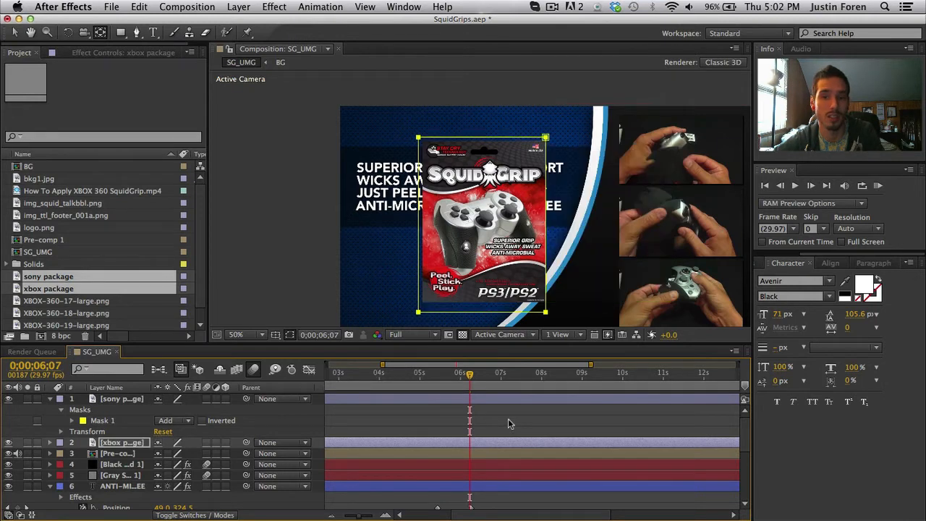
click(528, 420)
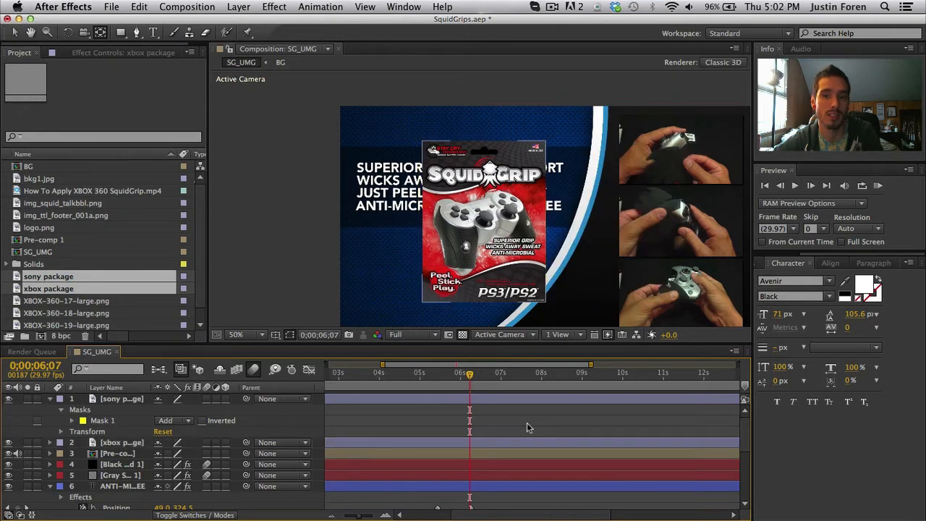
Move the xbox package layer's anchor point to the centre of its visible front cover with the Pan Behind tool
click(115, 443)
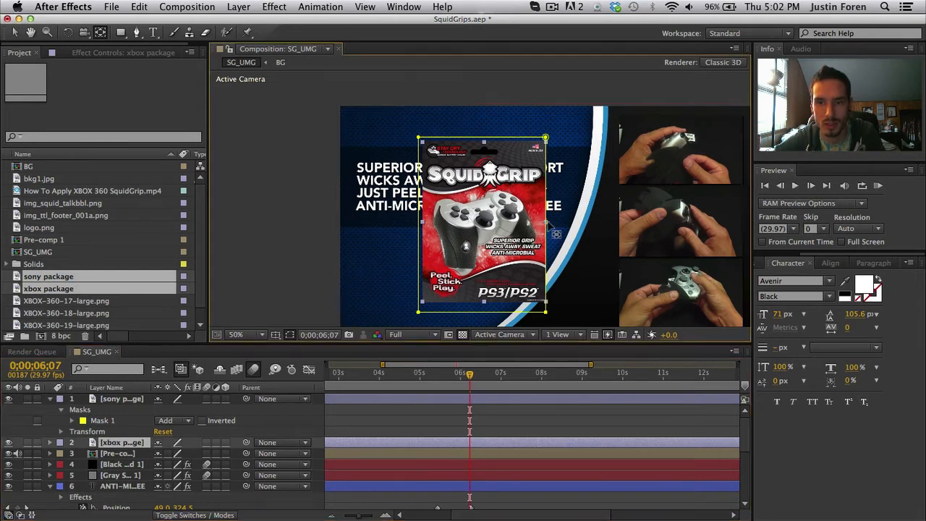
drag(547, 222, 484, 221)
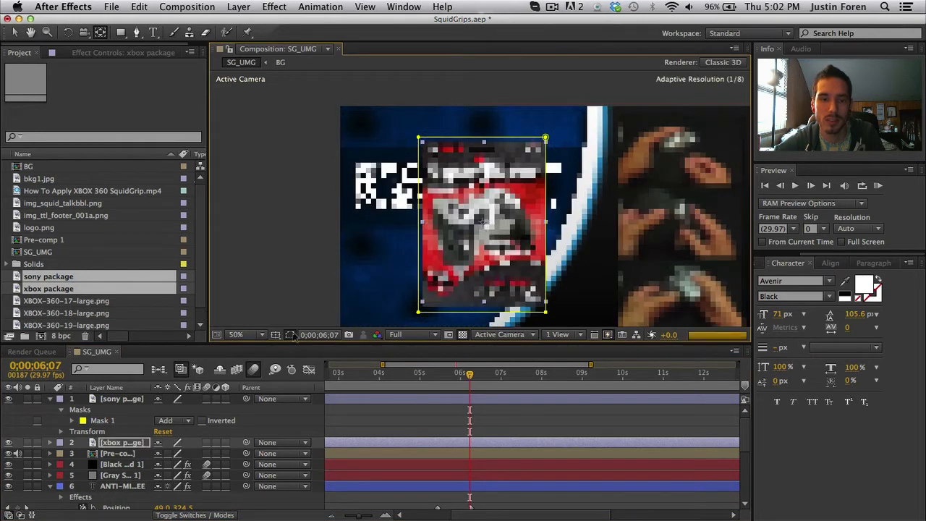
click(371, 423)
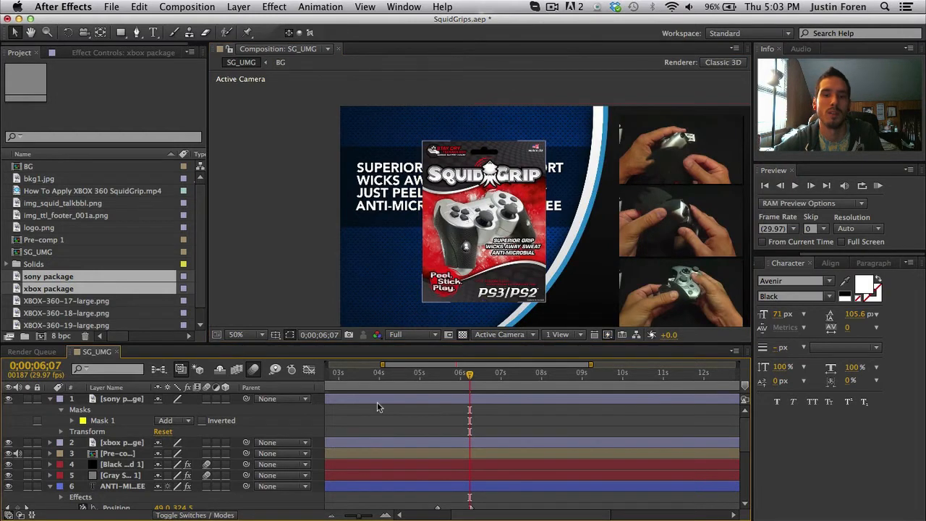
Move the sony package beside the xbox package, to a position of about 904, 360, so both front covers show
click(376, 400)
drag(524, 264, 671, 259)
click(262, 250)
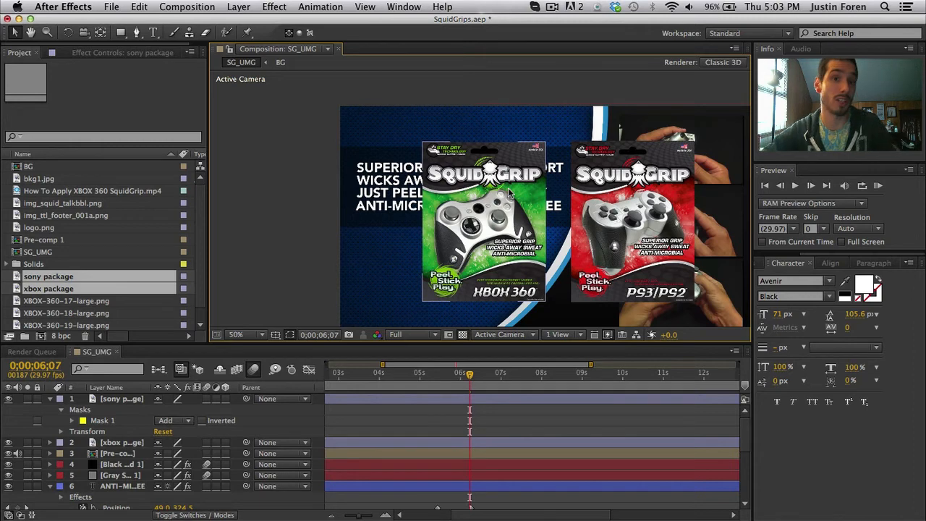
drag(526, 252, 489, 226)
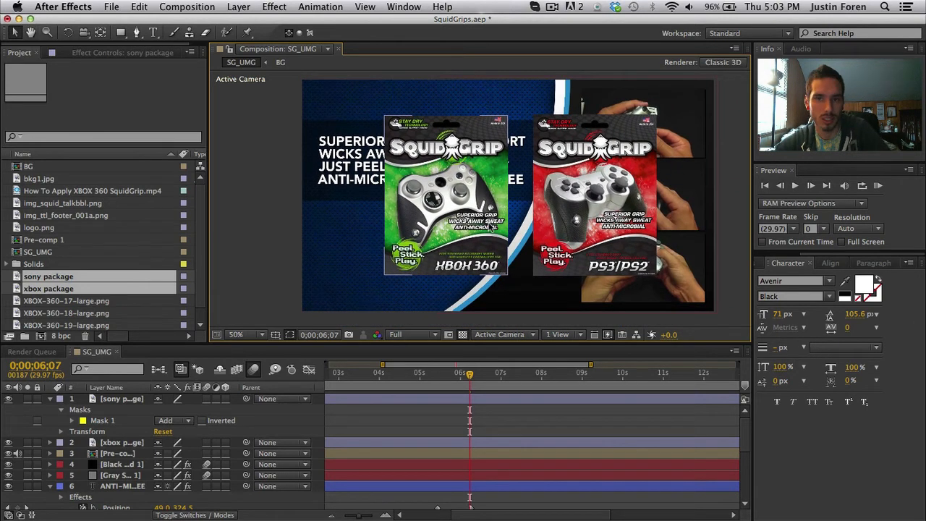
Show the Position and Scale properties of the sony package layer in the timeline
click(448, 400)
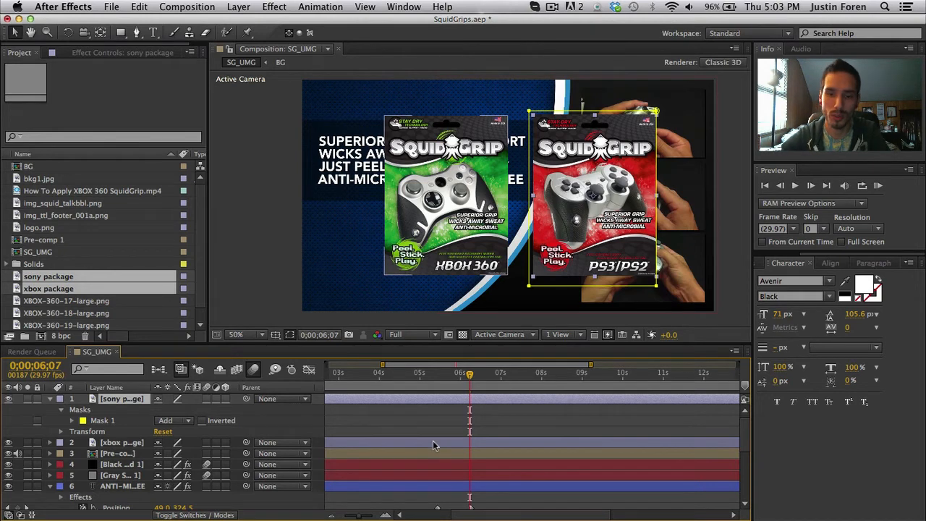
key(p)
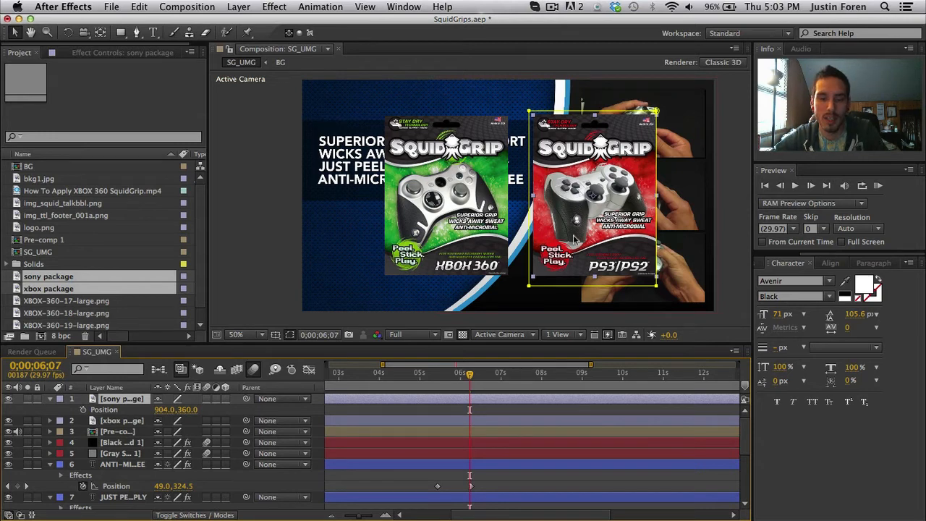
key(shift+s)
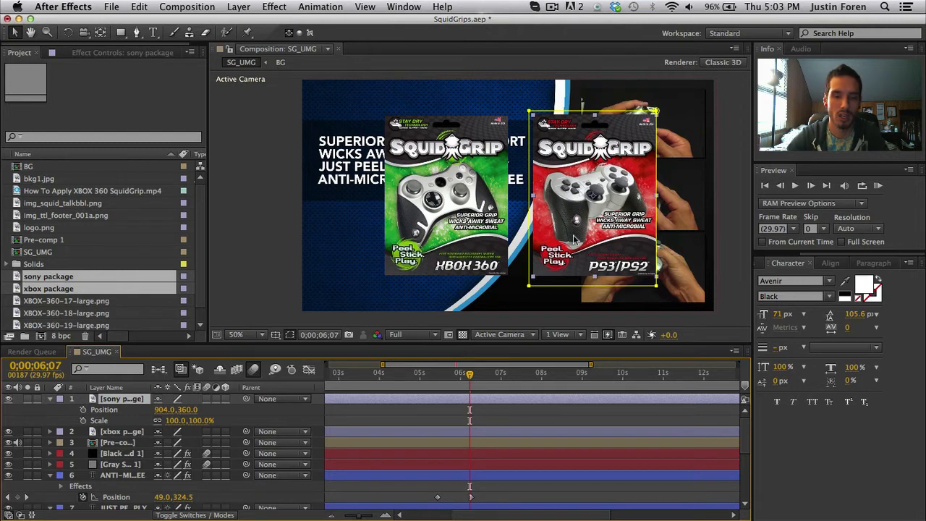
key(shift+t)
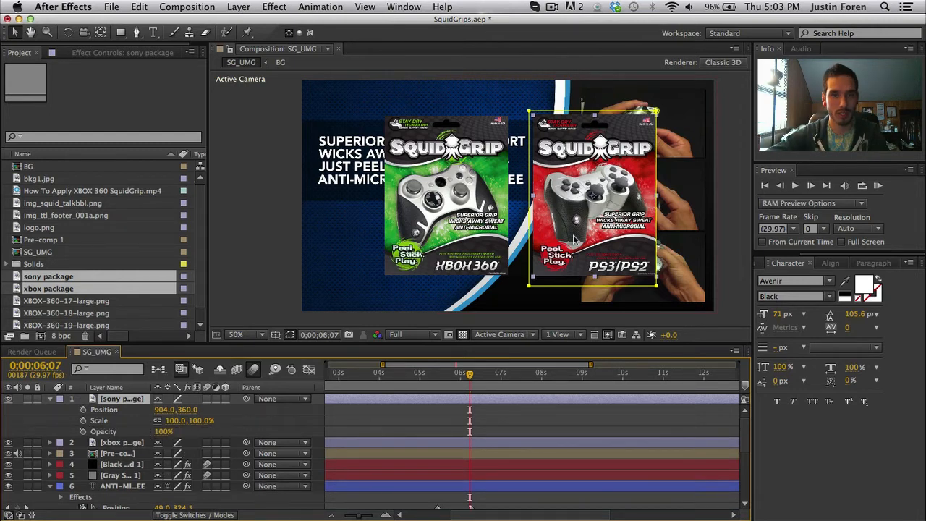
key(shift+t)
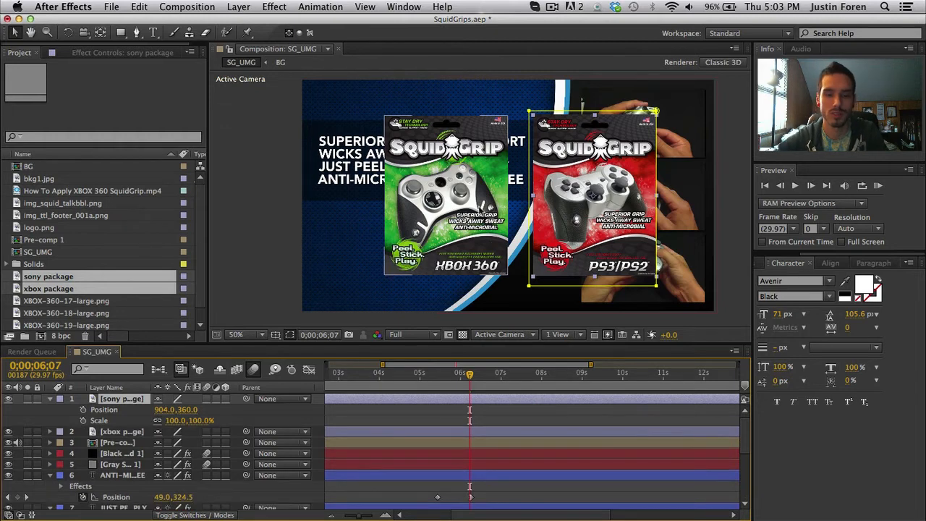
Move the sony package mostly below the composition's lower edge, to a position of about 968, 836
scroll(459, 209, down, 4)
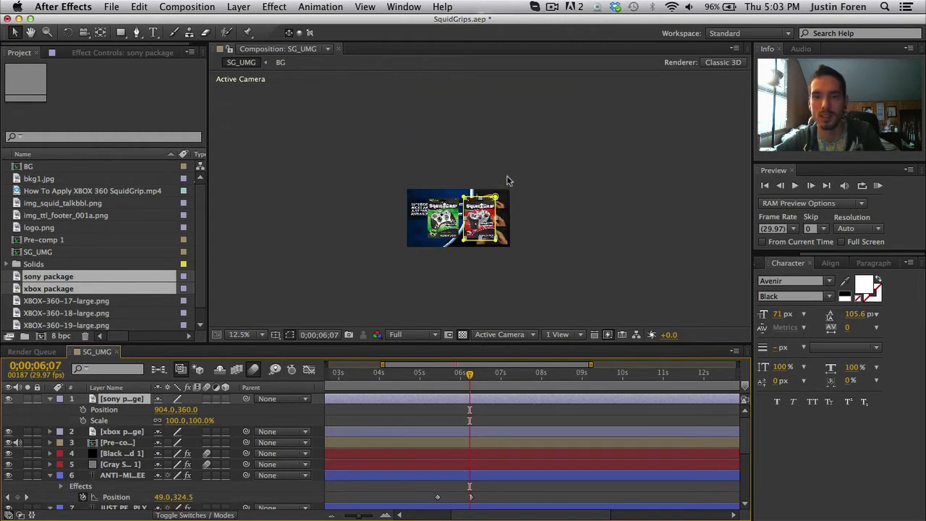
scroll(506, 180, up, 2)
key(h)
drag(506, 180, 562, 148)
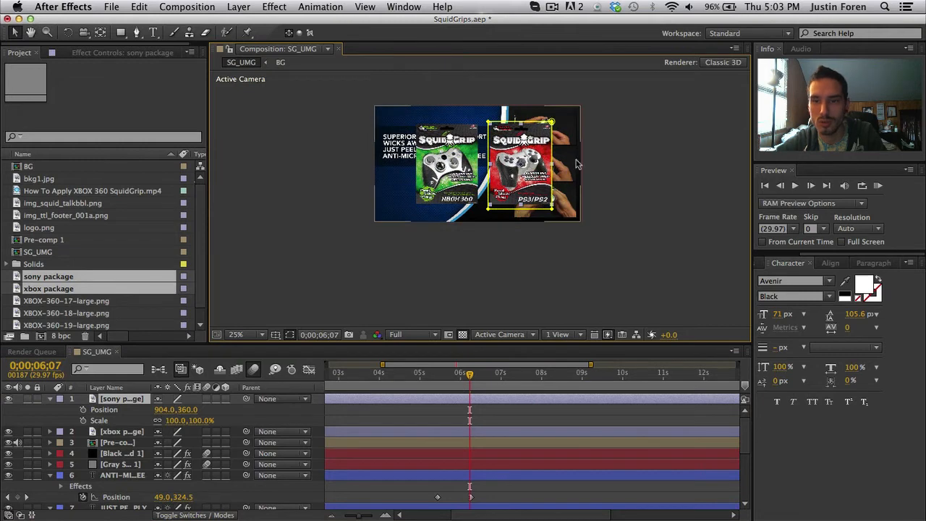
drag(541, 181, 550, 259)
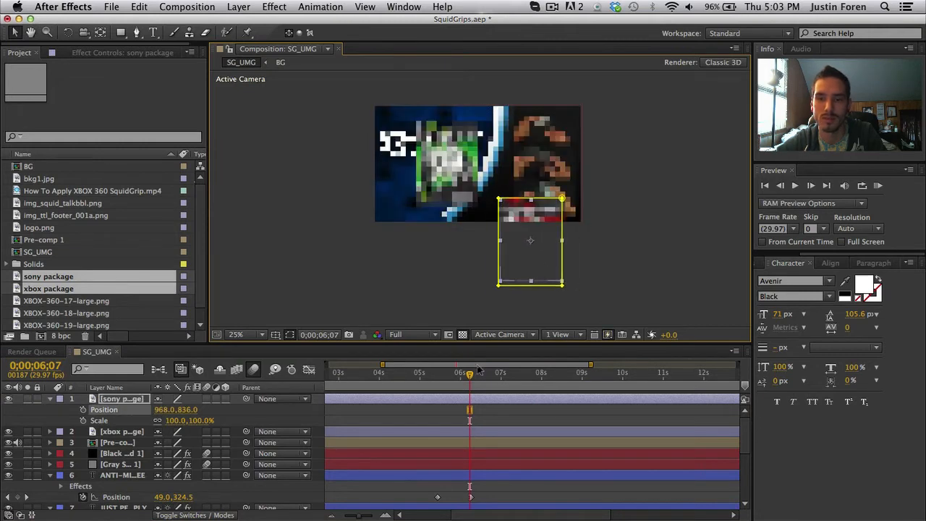
At 0;00;06;03, rotate the sony package to 32° and add starting keyframes for its Position, Scale and Rotation
mouse_move(470, 374)
mouse_down()
mouse_move(436, 382)
mouse_move(464, 381)
mouse_up()
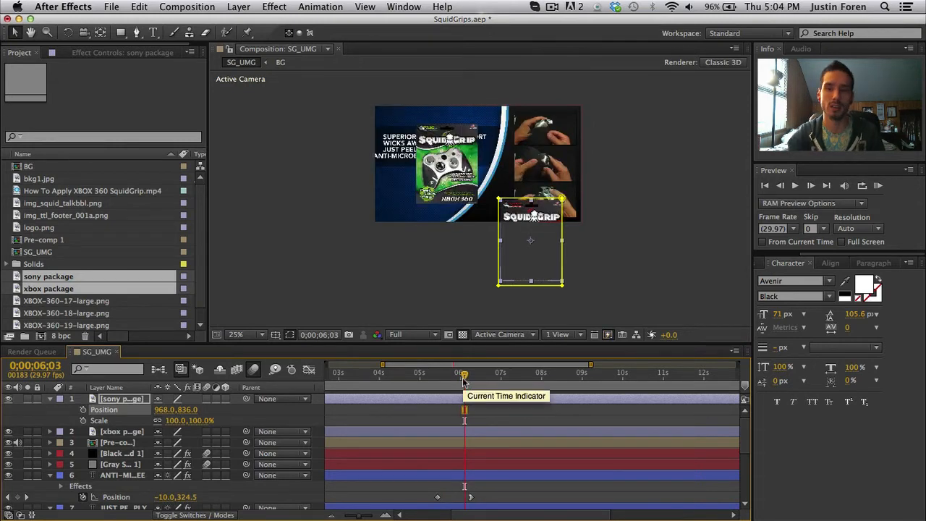
key(shift+r)
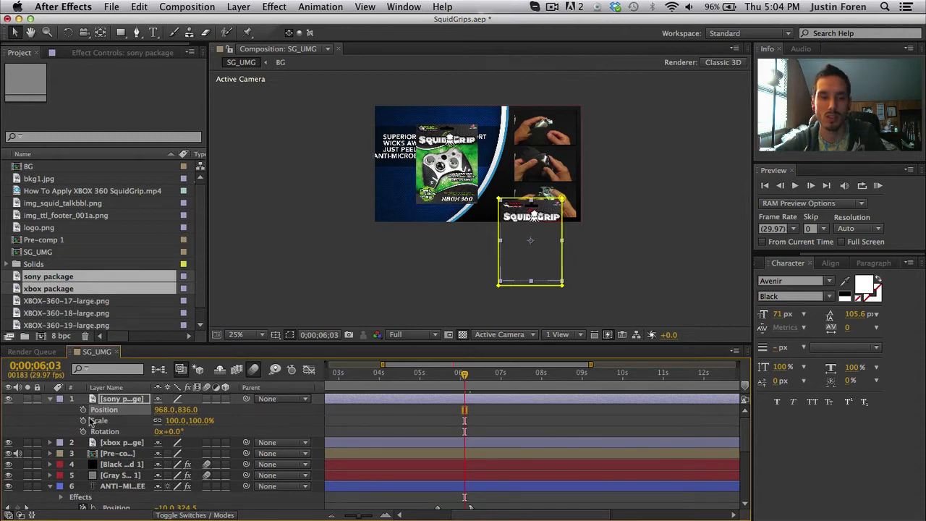
drag(174, 433, 194, 432)
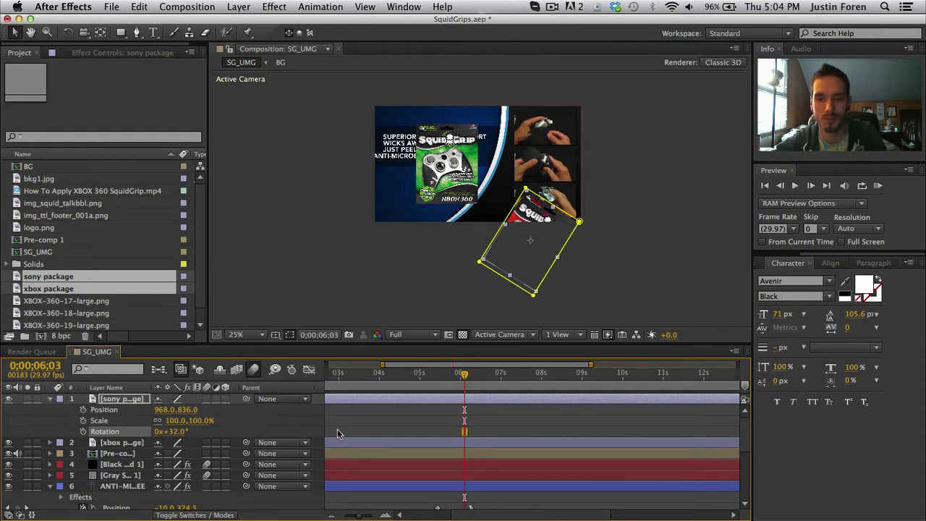
click(82, 432)
click(82, 420)
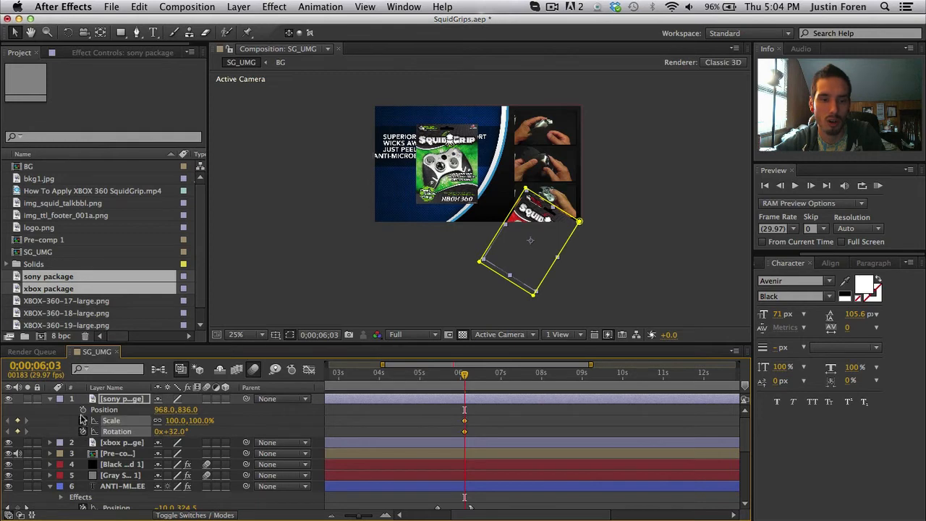
click(82, 410)
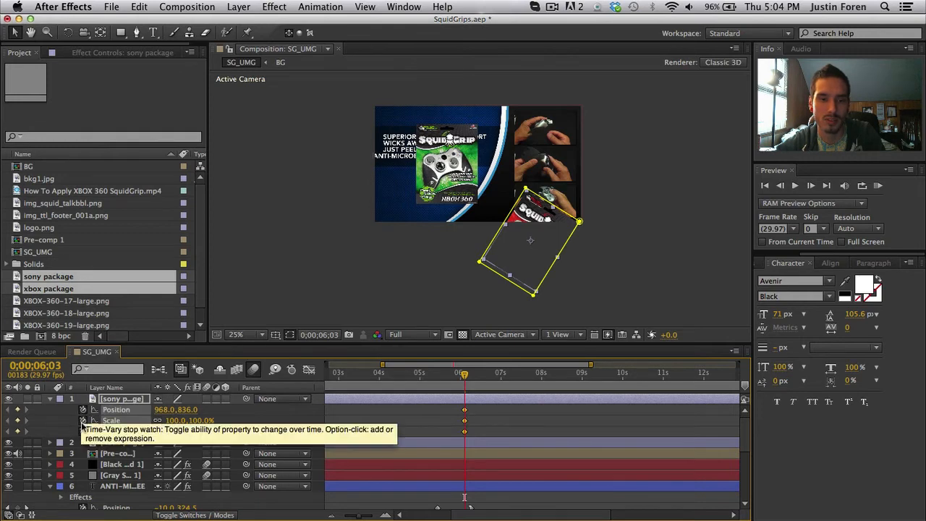
Set the sony package's starting Scale to 70% and shift its starting position to about 864, 776
click(174, 421)
key(shift+Down)
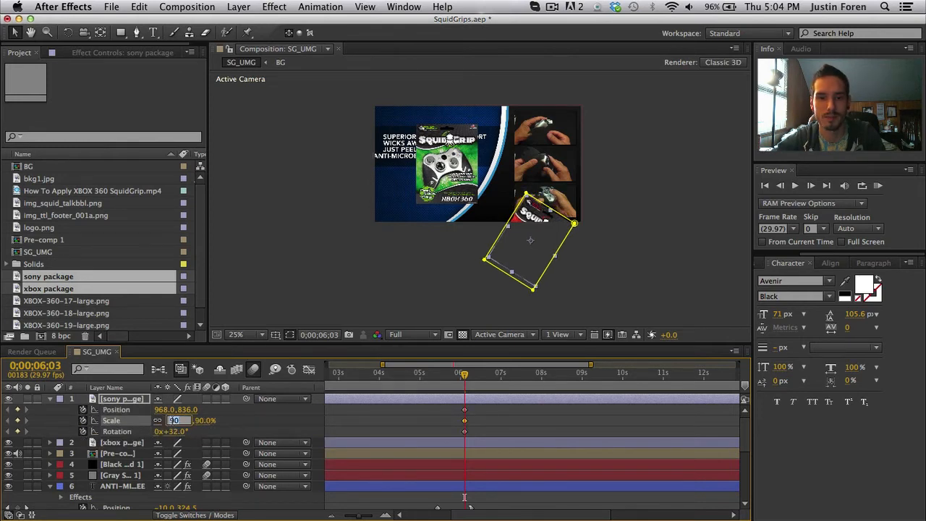
click(393, 417)
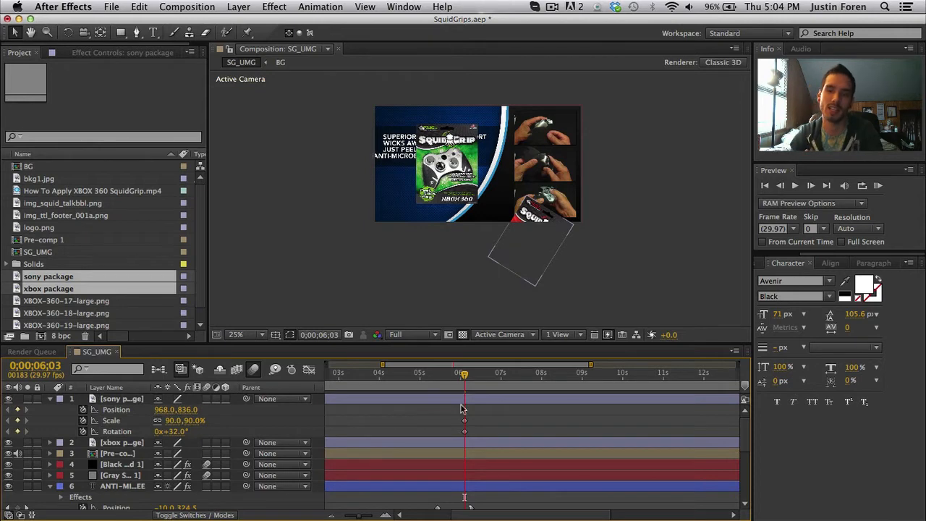
click(174, 421)
text(80)
key(Return)
text(70)
key(Return)
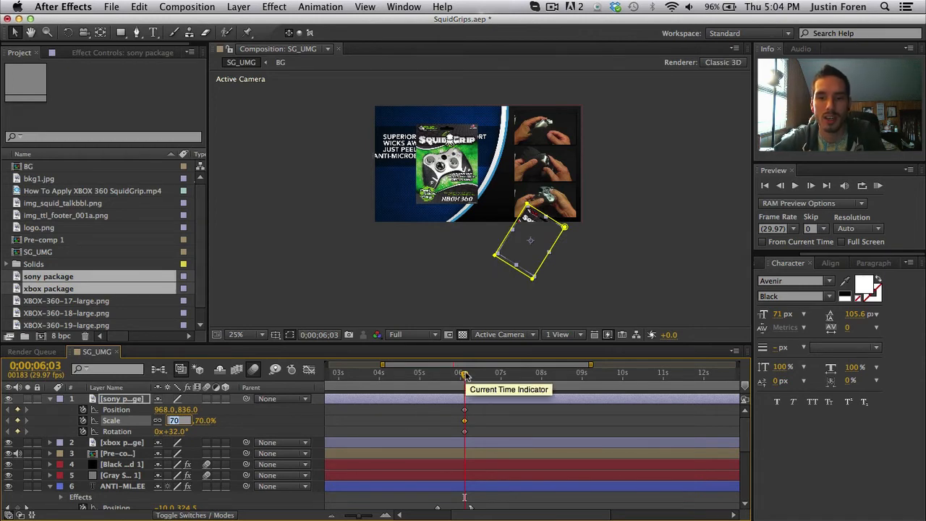
drag(521, 256, 507, 247)
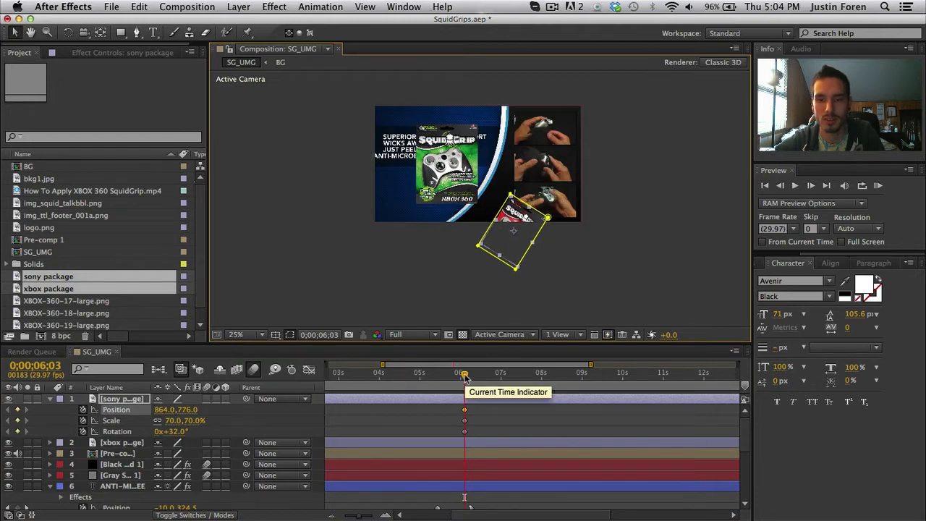
At 0;00;07;00, keyframe the sony package at a position of about 200, 608 with a rotation of -27°
drag(464, 376, 501, 375)
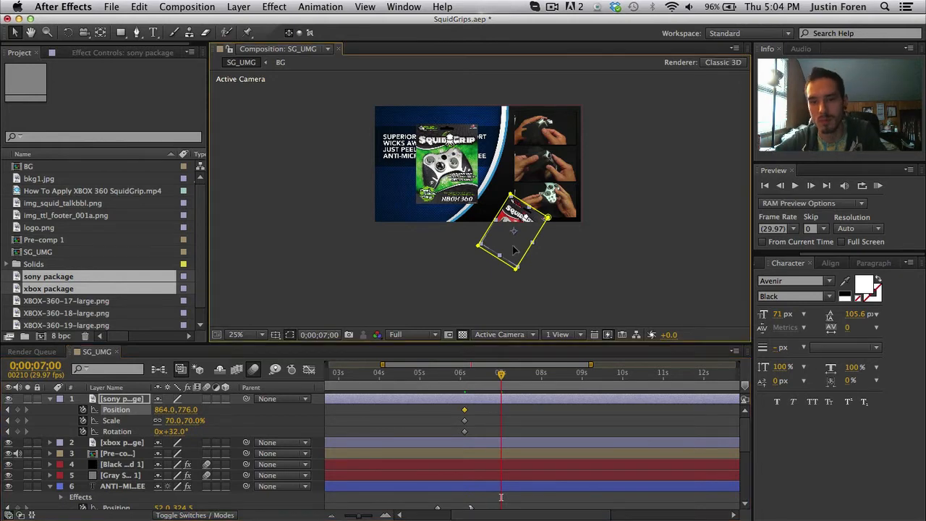
drag(512, 250, 433, 229)
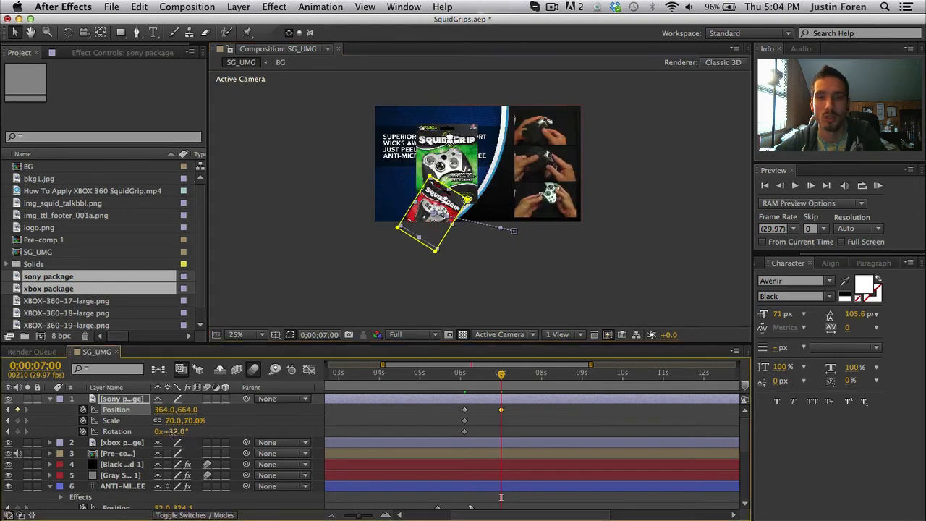
drag(172, 431, 138, 439)
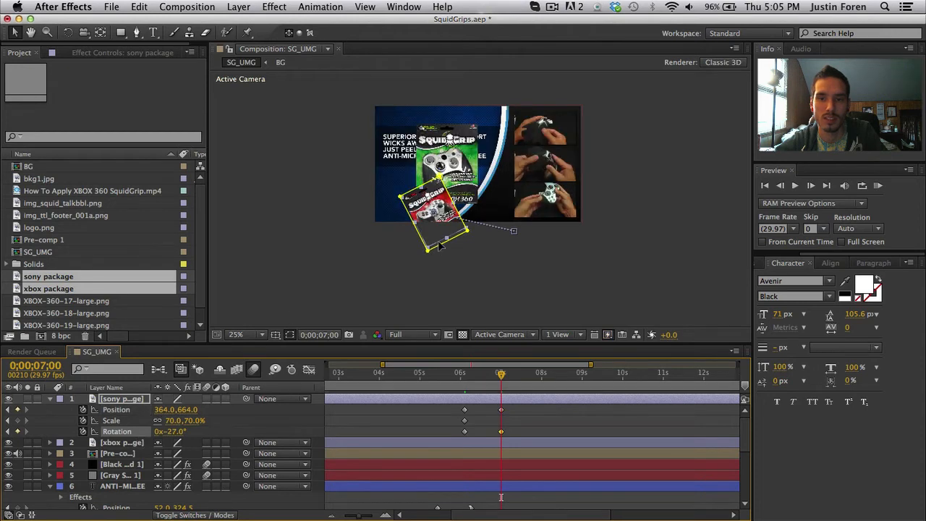
drag(440, 236, 410, 227)
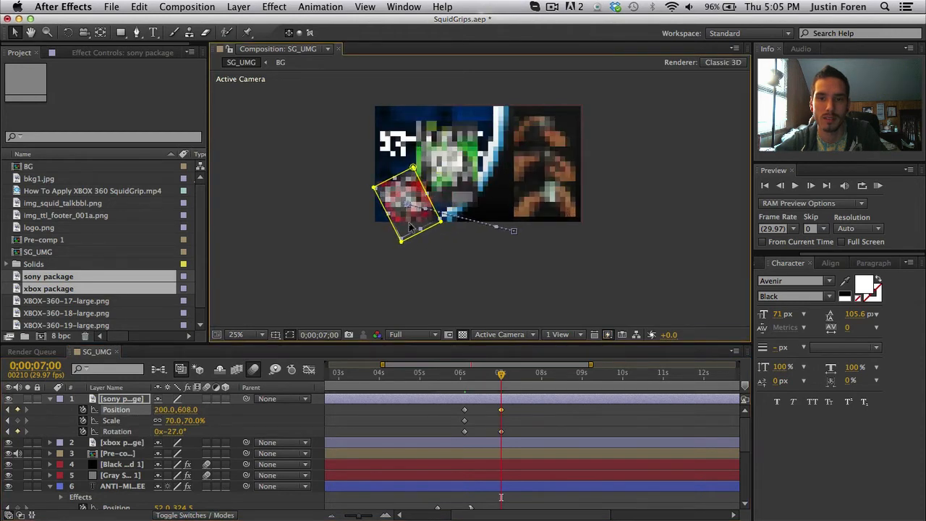
Scrub back to 0;00;06;10 to review the sony package's movement between its two keyframes
click(424, 284)
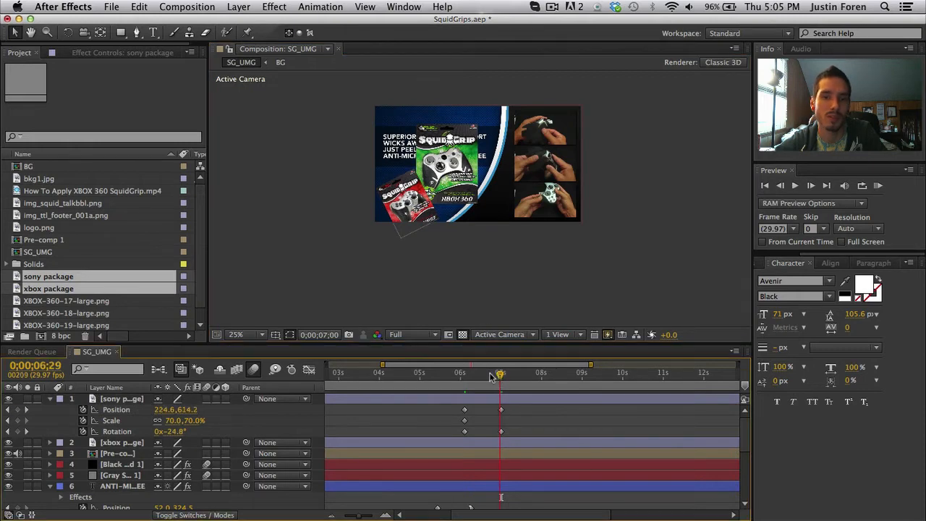
drag(501, 374, 470, 256)
scroll(478, 267, up, 2)
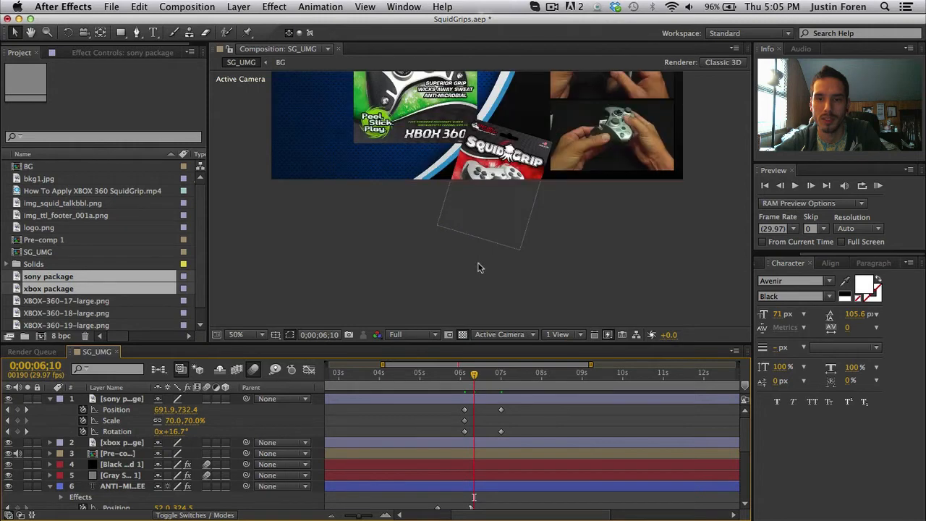
key(space)
drag(543, 174, 538, 280)
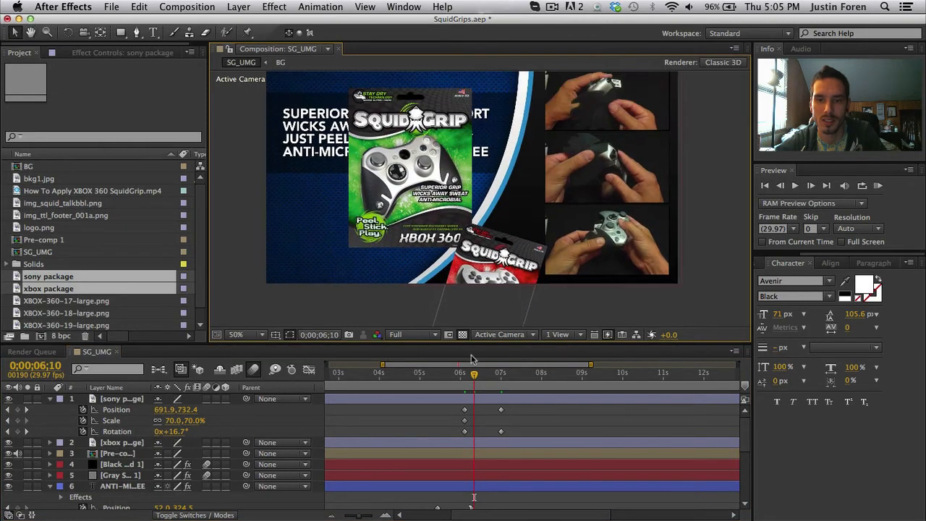
Bend the sony package's motion path into an upward arc by adjusting the curve handles of its start and end position keyframes
key(space)
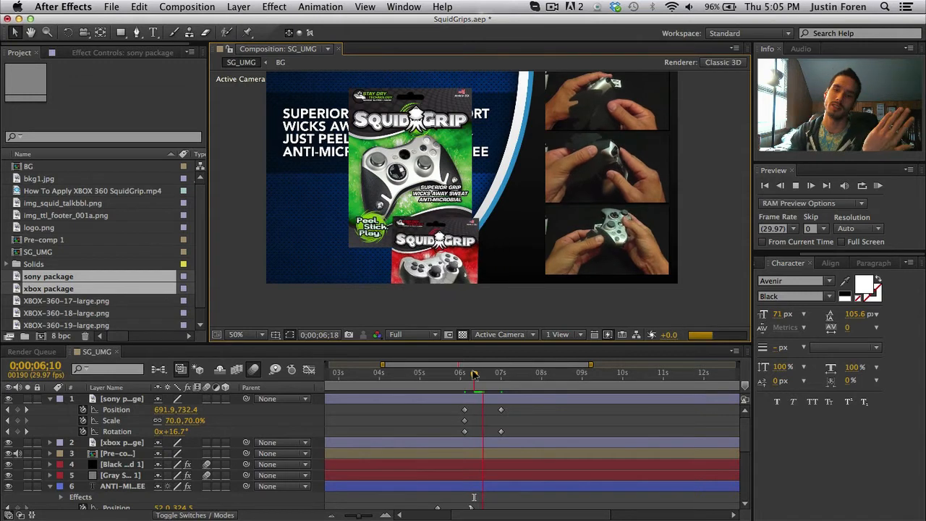
key(space)
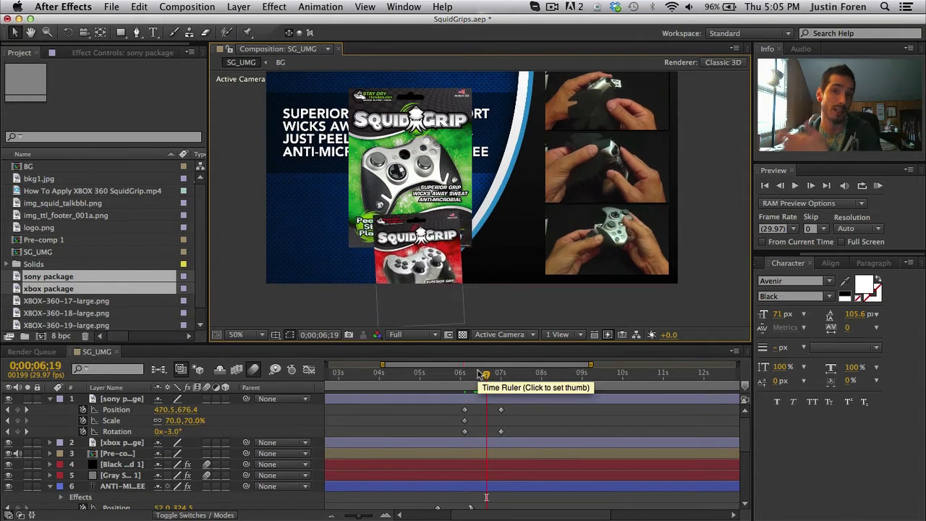
click(487, 397)
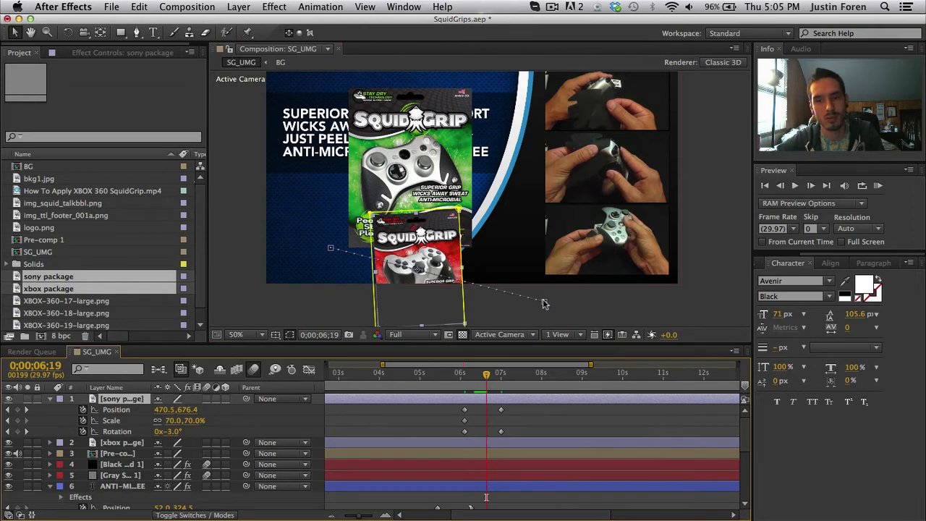
click(330, 249)
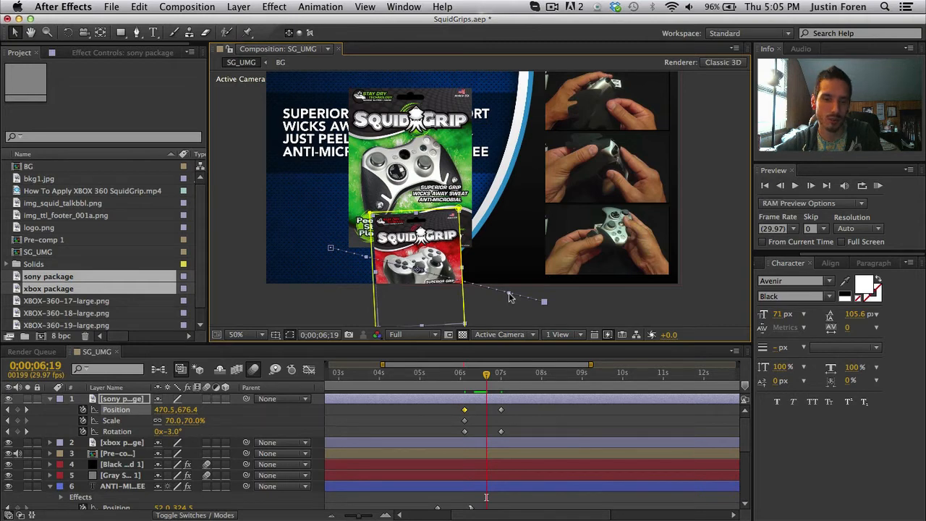
drag(509, 297, 490, 259)
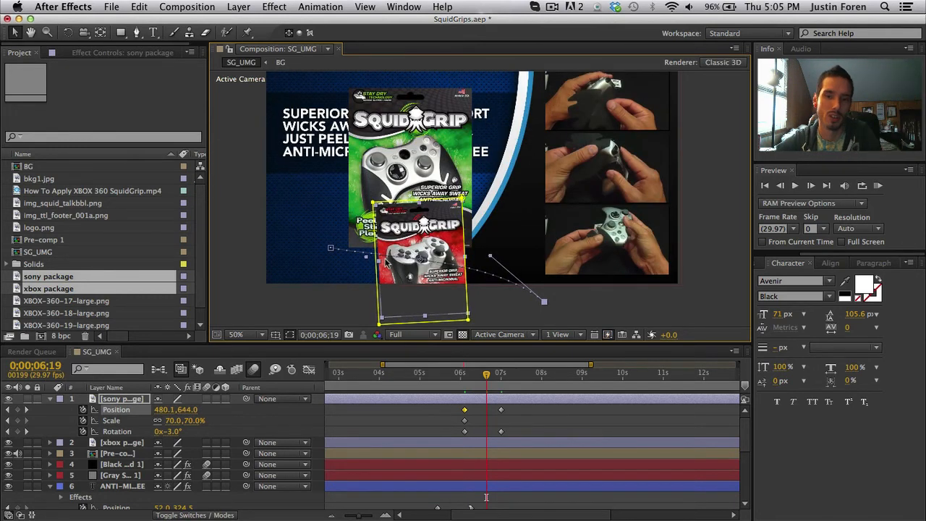
drag(380, 262, 392, 252)
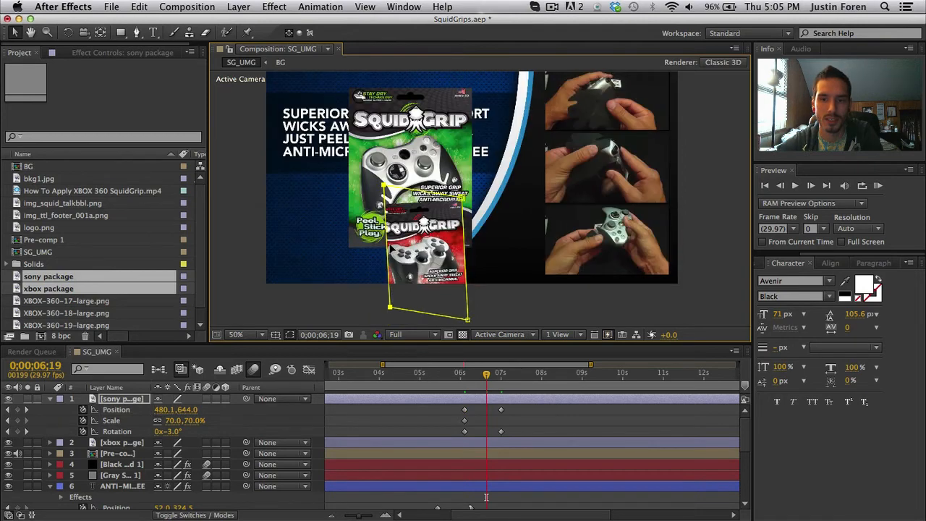
key(super+z)
click(331, 249)
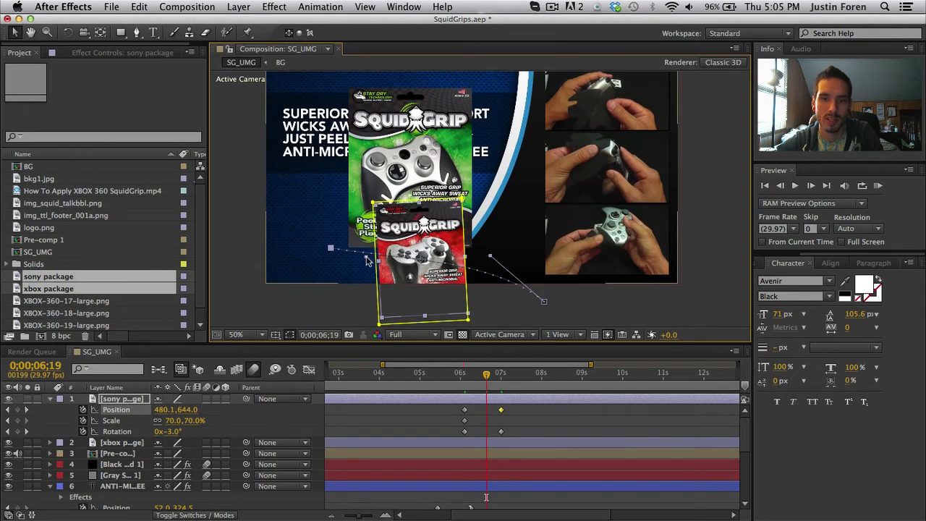
drag(366, 257, 391, 239)
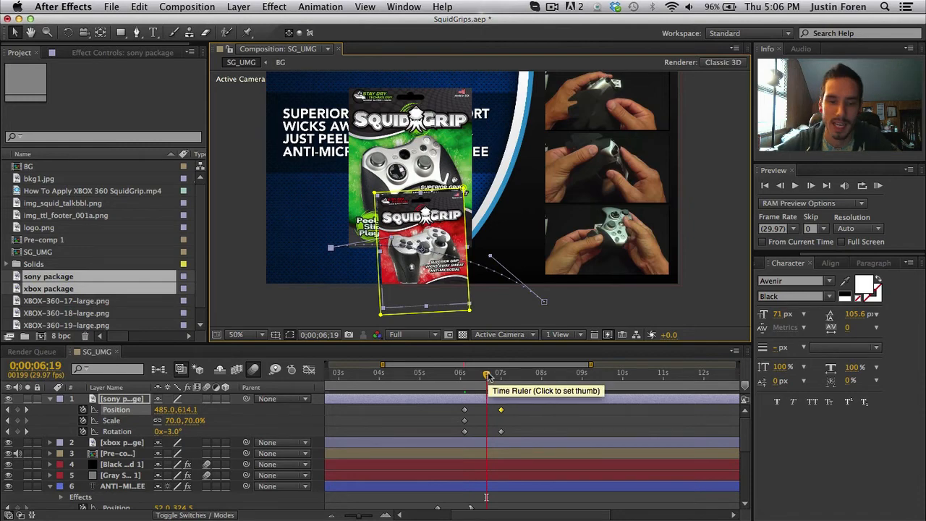
At 0;00;07;00, keyframe the sony package's Scale at 65%
drag(486, 375, 500, 373)
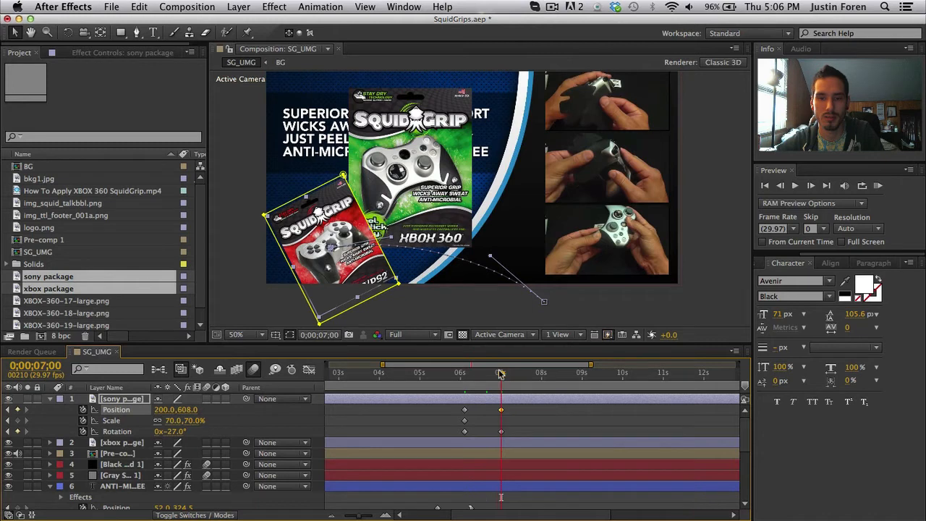
click(174, 421)
key(Down)
key(Down)
key(Down)
key(Down)
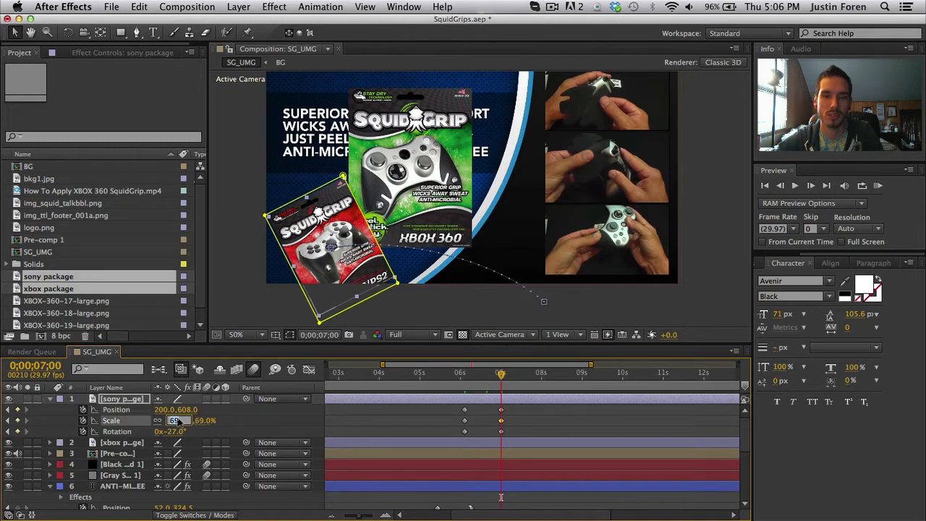
key(Down)
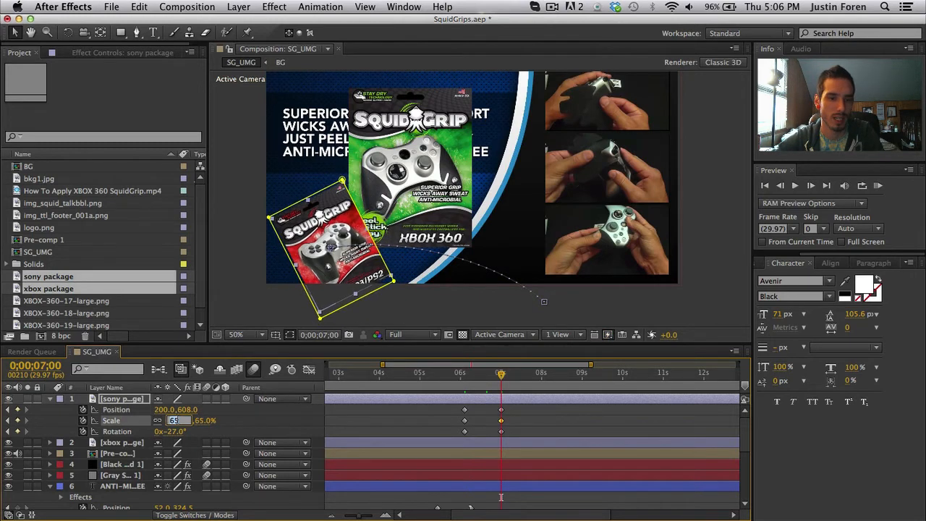
click(387, 411)
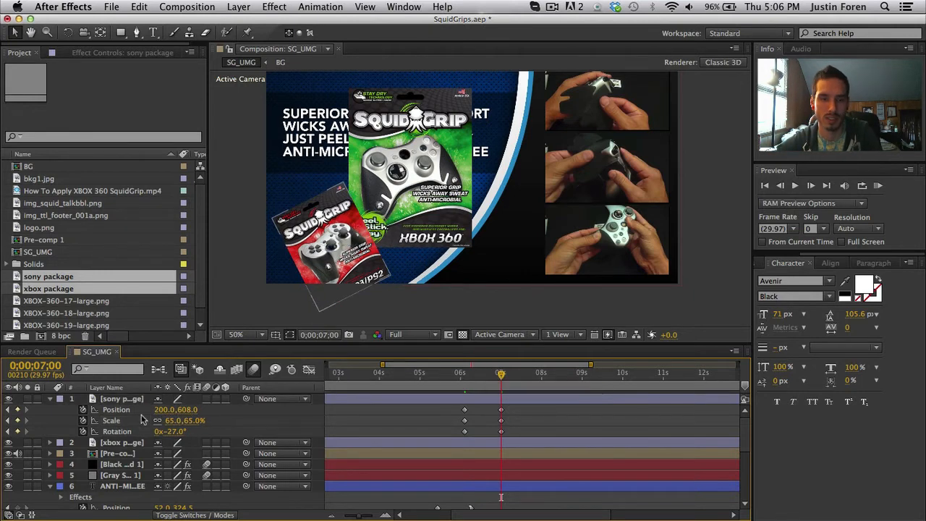
Move the xbox package layer above the sony package and copy the sony package's Position, Scale and Rotation keyframes onto it, starting at 0;00;06;03
drag(122, 442, 129, 400)
click(384, 428)
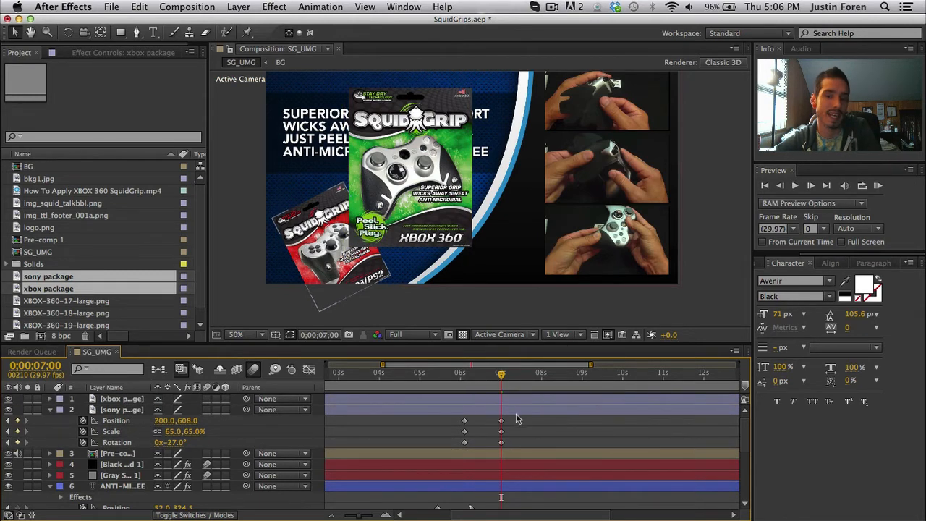
drag(516, 423, 461, 446)
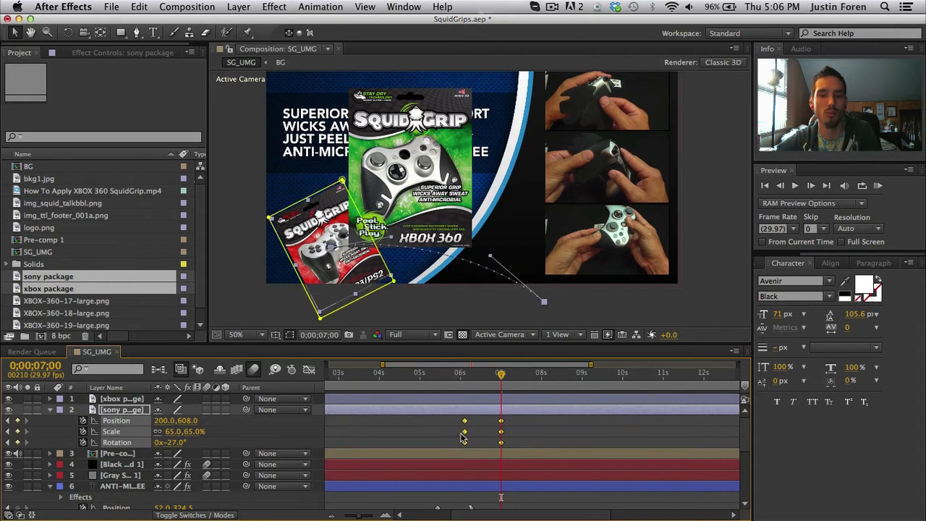
click(465, 375)
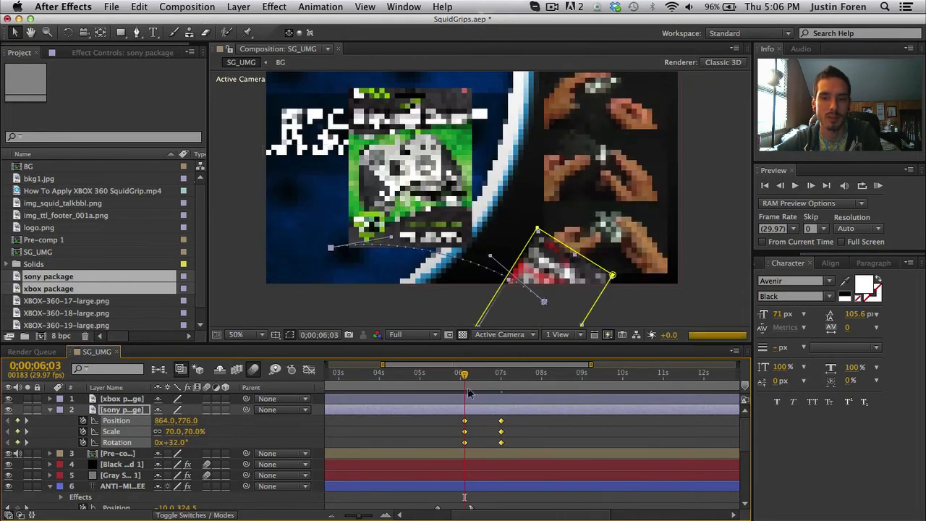
click(468, 395)
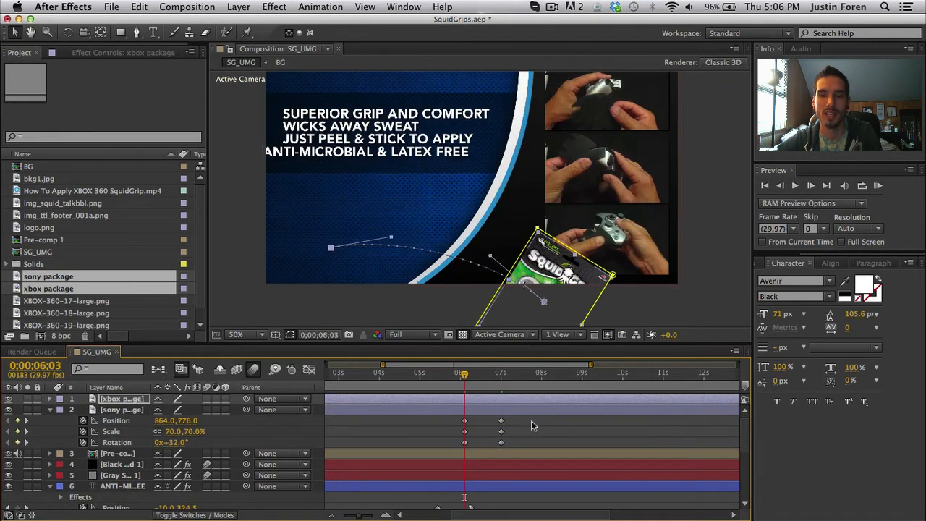
At 0;00;07;00, set the xbox package's Rotation to 25°
click(500, 374)
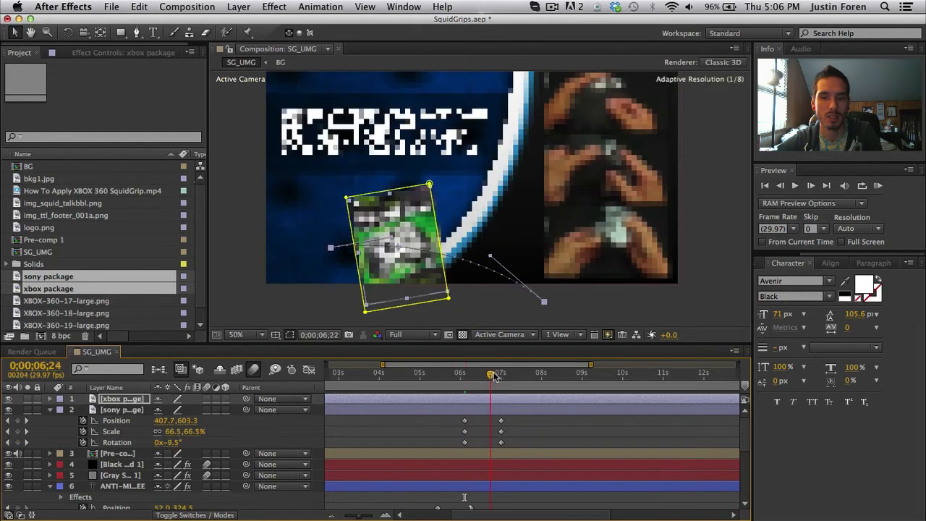
click(526, 424)
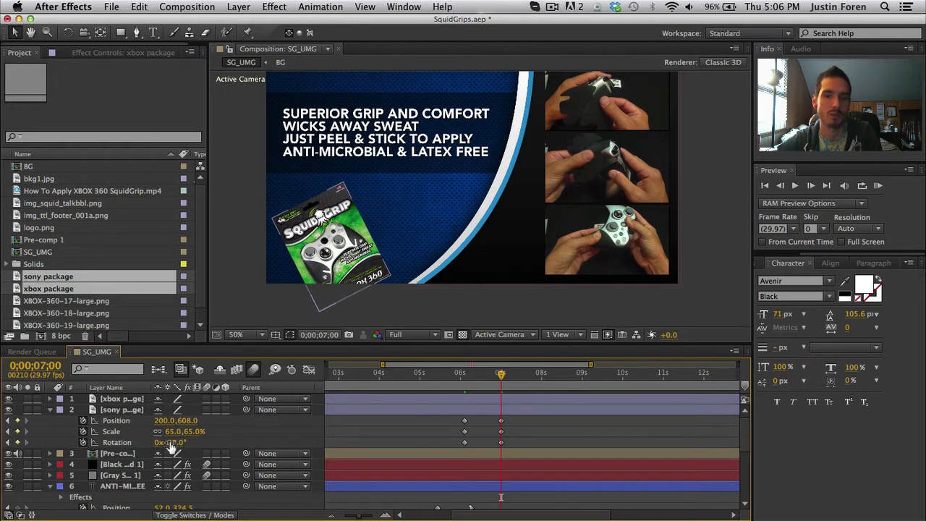
click(127, 399)
key(r)
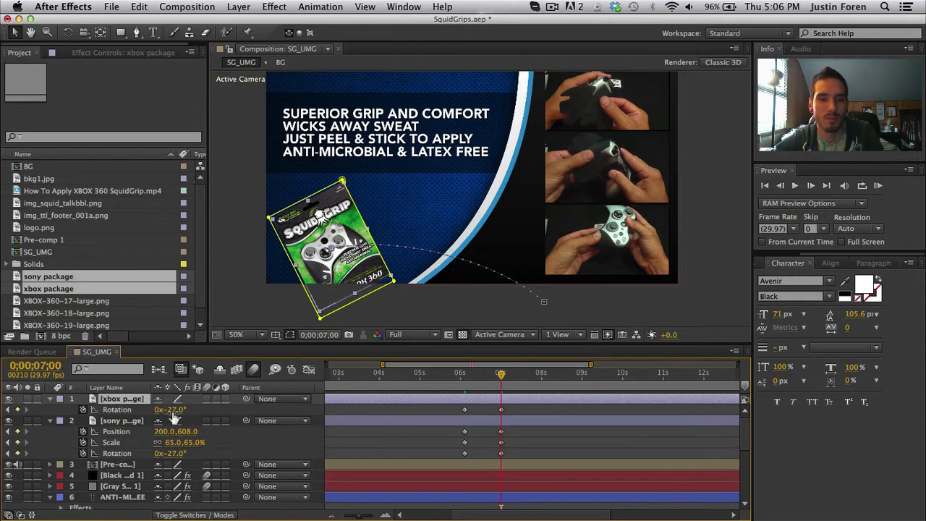
drag(171, 409, 204, 410)
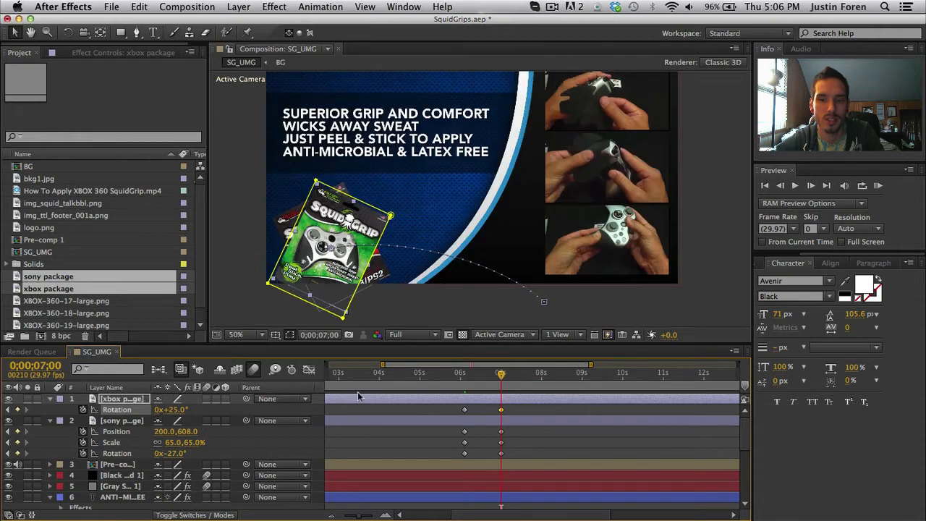
Move the xbox package's end position to about 384, 620 and shift its motion path's start point farther right and slightly down
key(p)
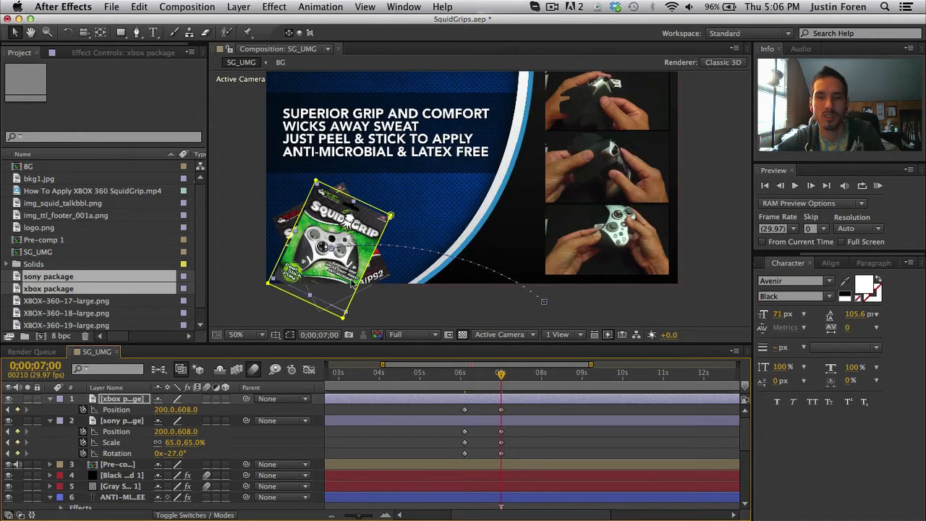
drag(343, 282, 398, 277)
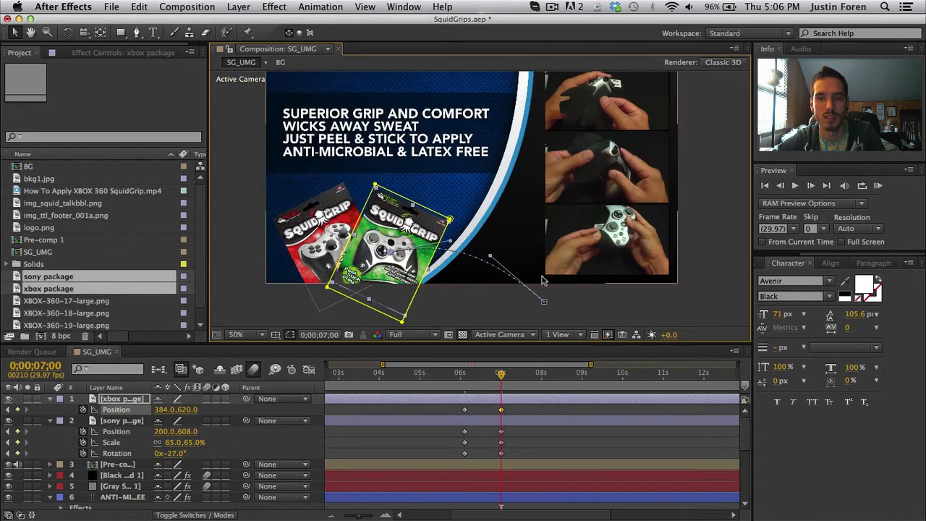
drag(546, 303, 590, 312)
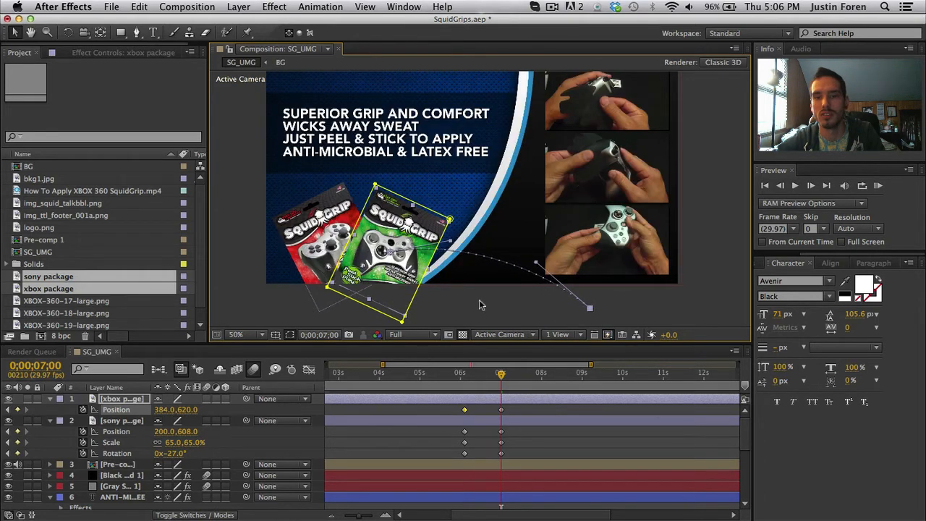
click(479, 299)
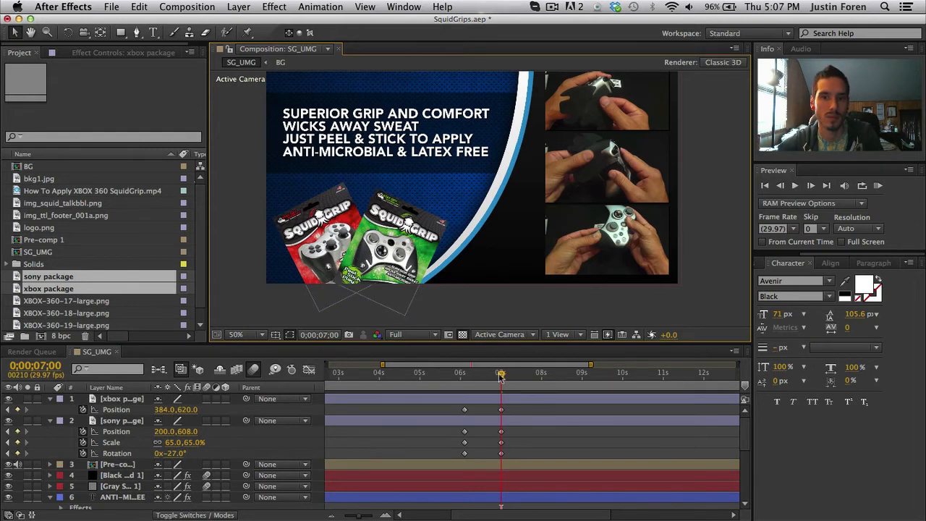
Move the xbox and sony package layers together down the layer stack to directly above the logo.png layer, below the second black solid
drag(500, 375, 526, 375)
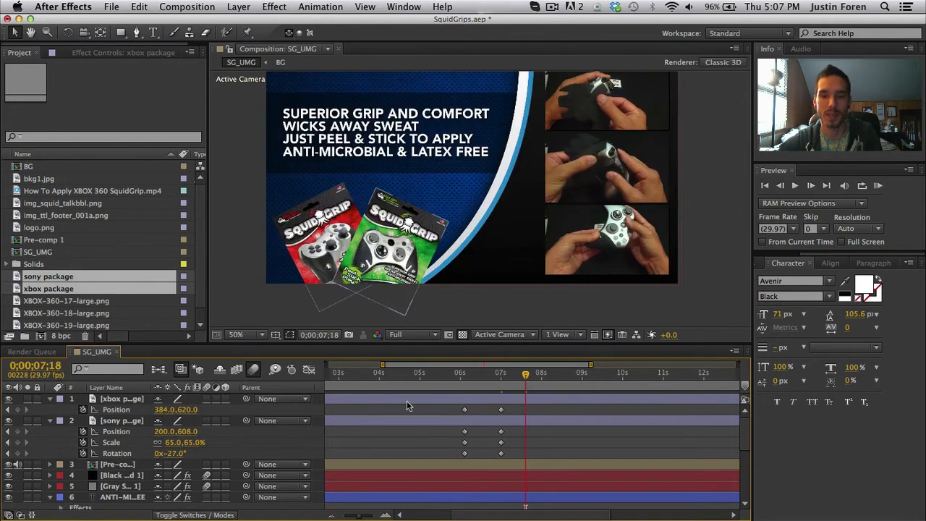
click(350, 425)
shift+click(359, 404)
key(super+bracketleft)
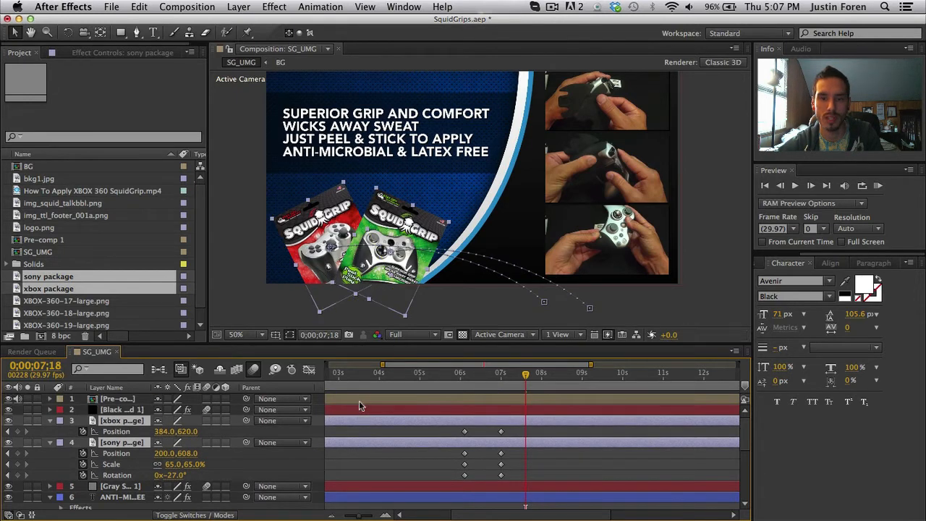
key(super+bracketleft)
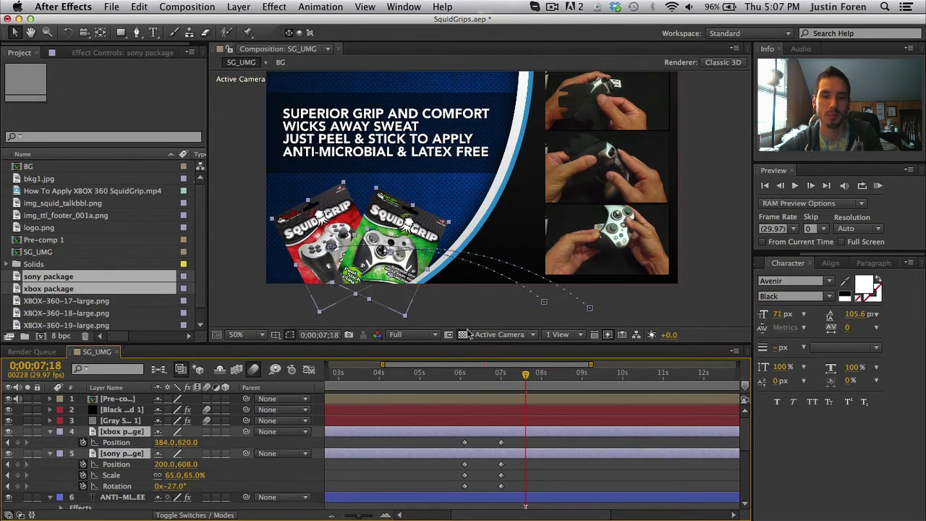
key(super+bracketleft)
key(super+bracketleft)
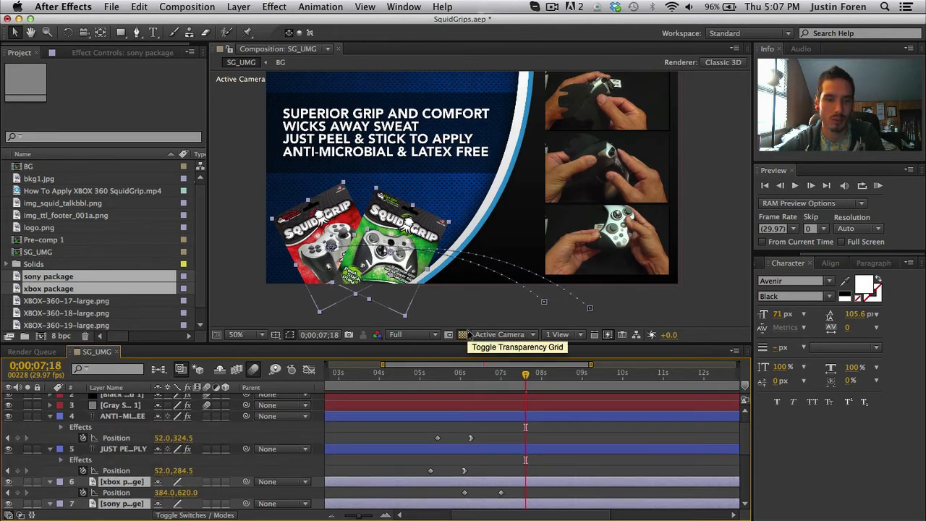
key(super+bracketleft)
key(super+bracketleft)
key(super+bracketleft)
key(super+bracketleft)
key(super+bracketleft)
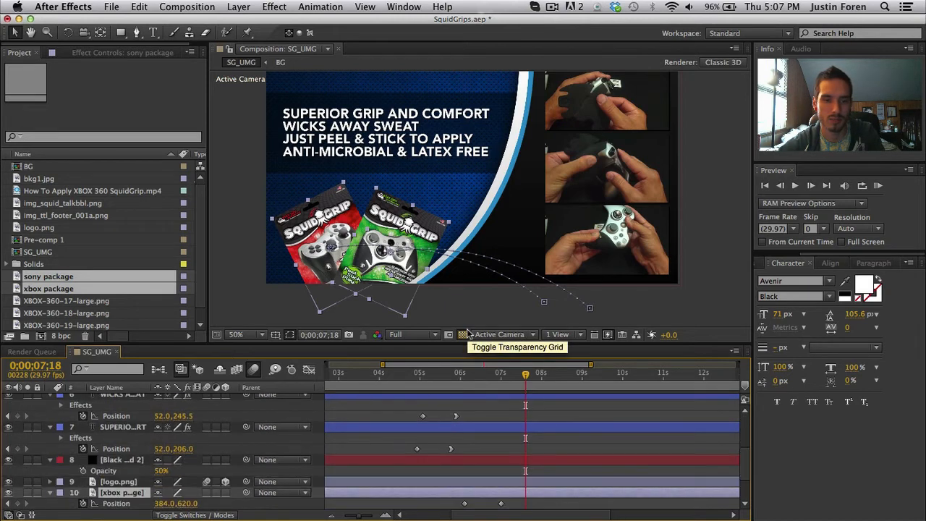
key(super+bracketright)
key(super+bracketright)
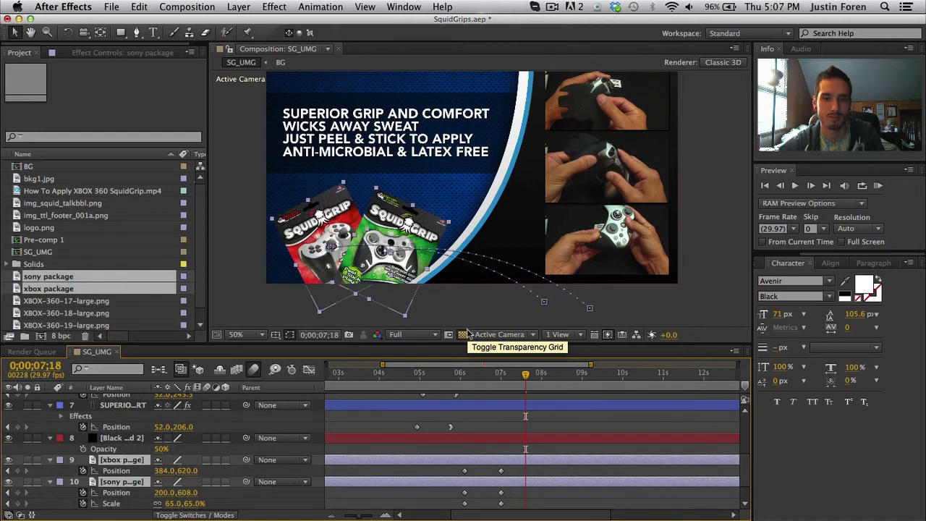
click(588, 414)
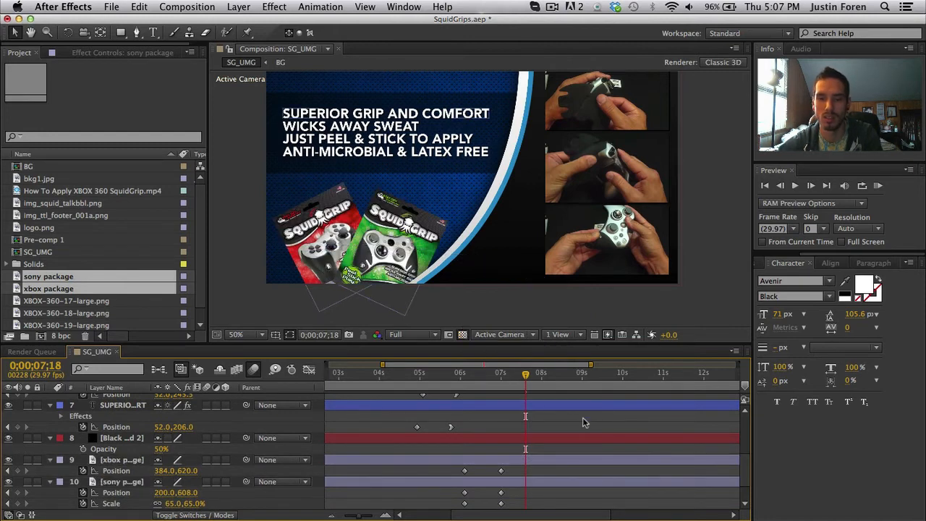
Collapse the revealed properties of all layers, enlarge the timeline area and recentre the composition in its viewer
scroll(584, 419, up, 5)
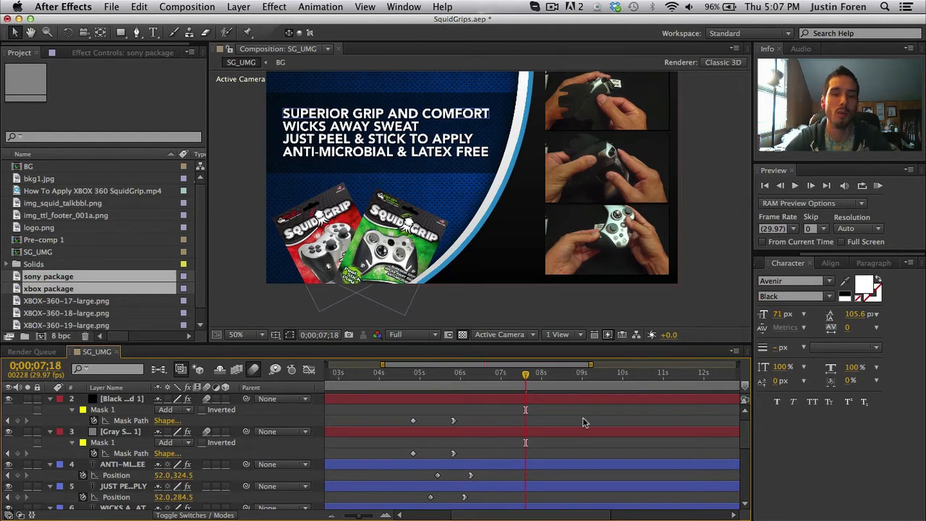
key(u)
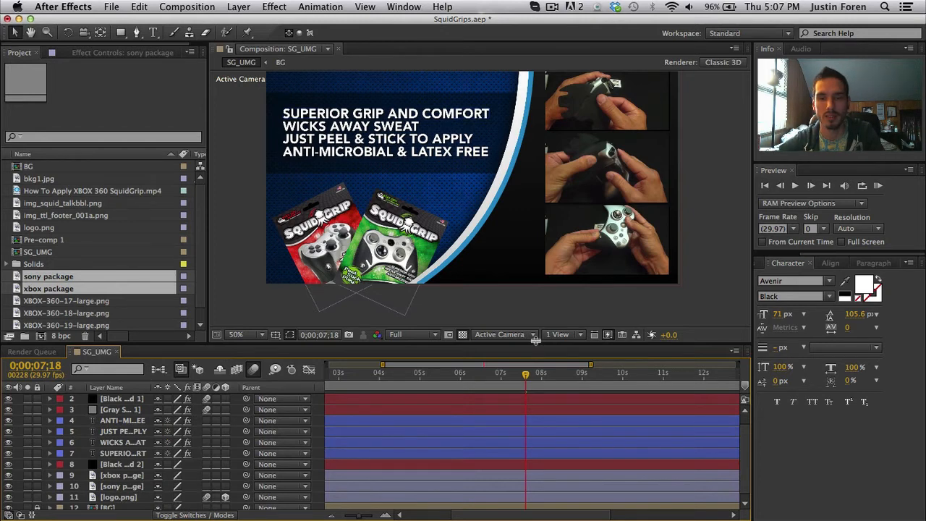
drag(536, 340, 535, 295)
key(h)
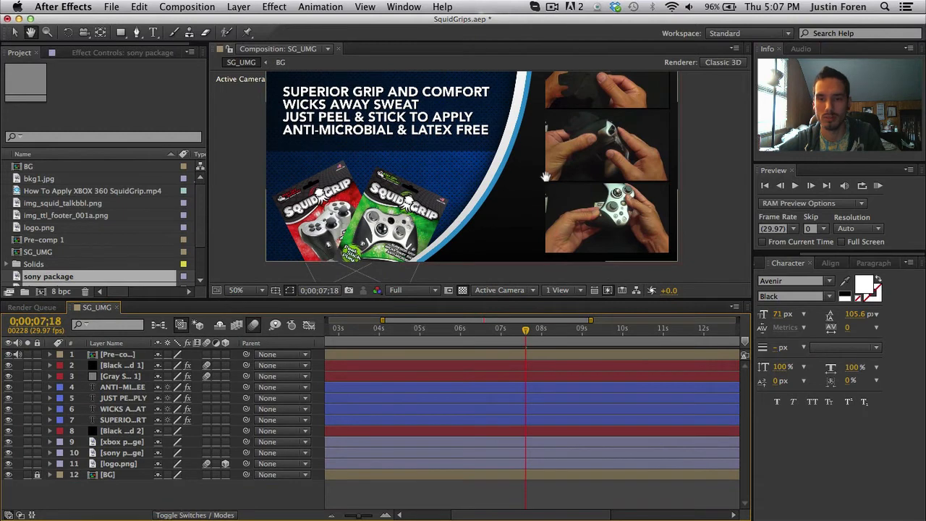
drag(545, 176, 547, 203)
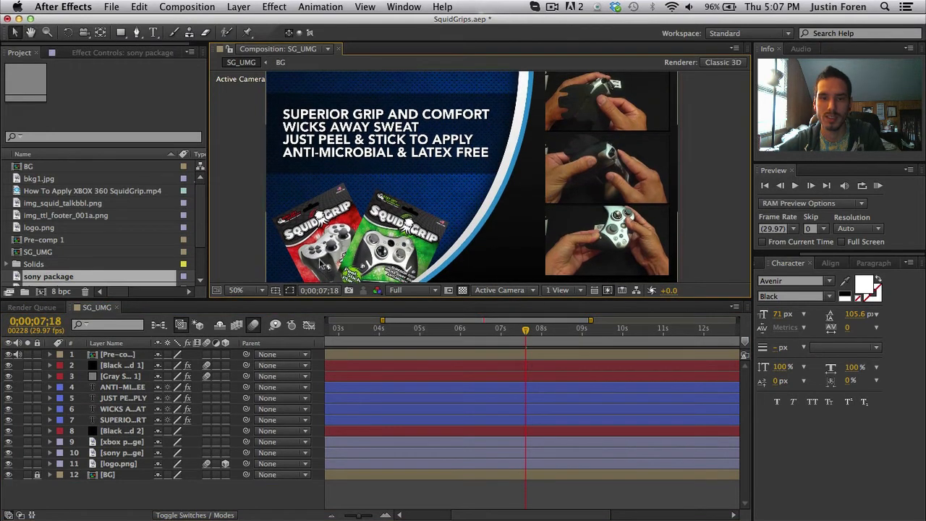
Fit the composition in its viewer and preview the animation from about 0;00;04;09
click(261, 290)
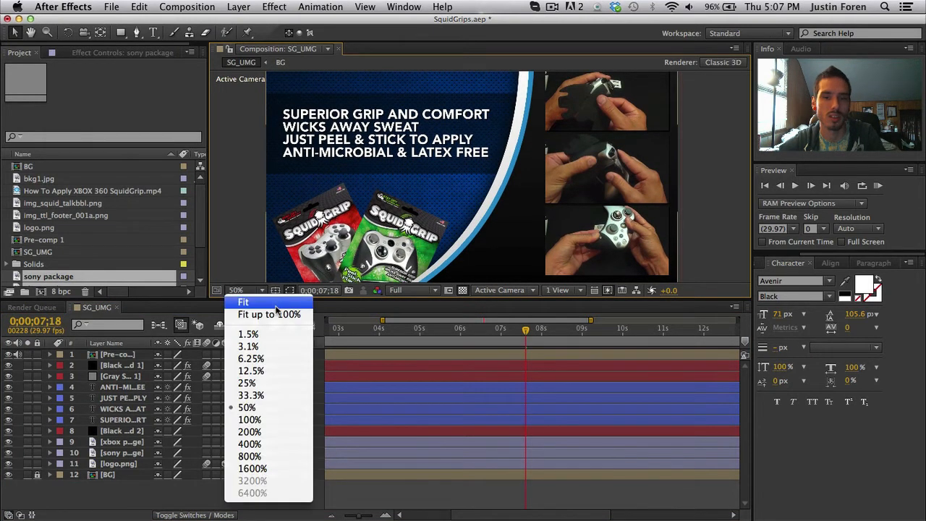
click(276, 303)
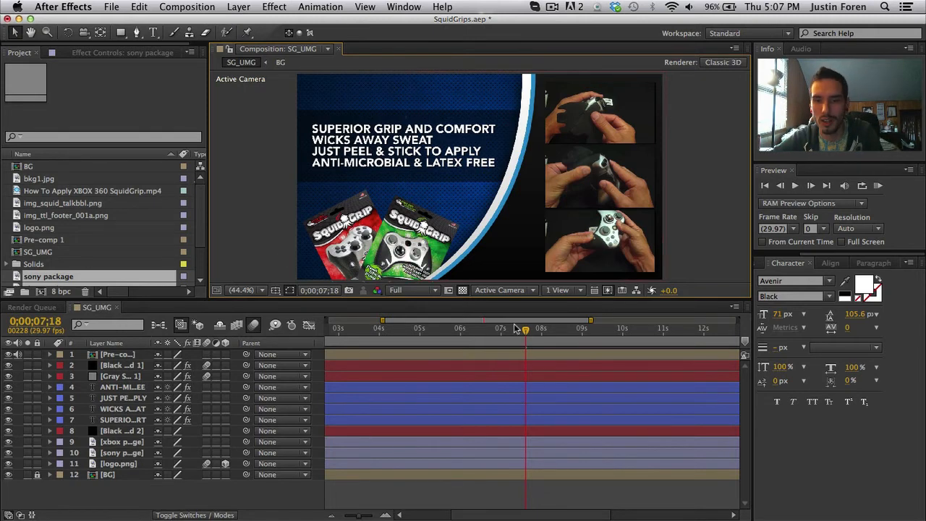
drag(434, 329, 388, 327)
key(space)
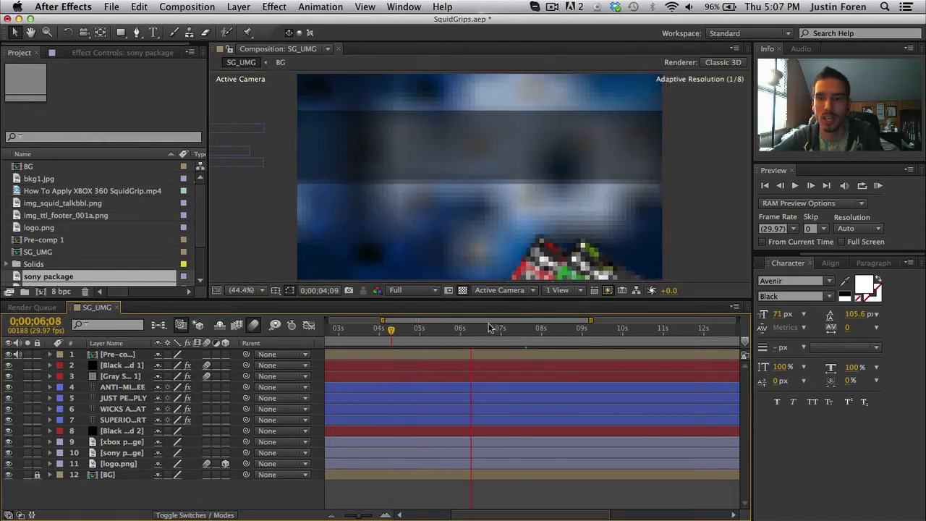
key(space)
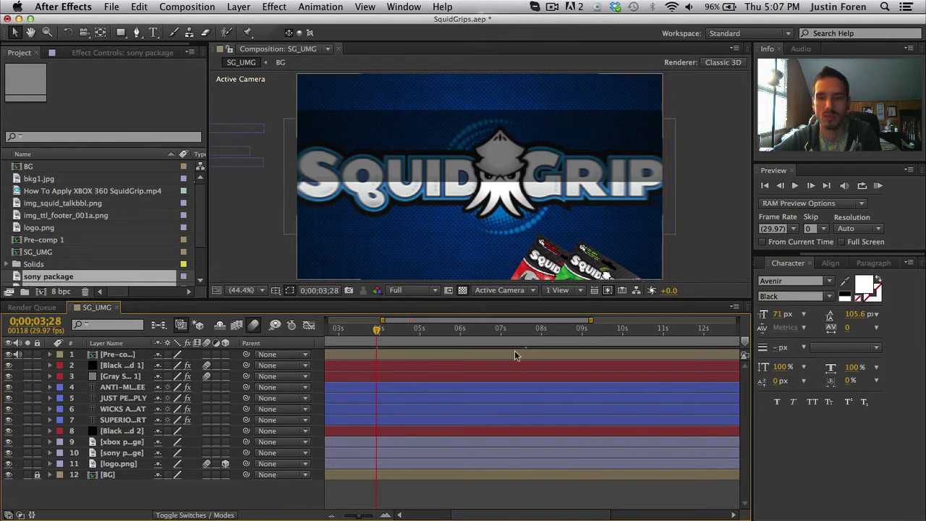
Trim the start of the xbox and sony package layers to 0;00;05;27, just before the packages enter the frame
click(471, 330)
drag(471, 333, 467, 331)
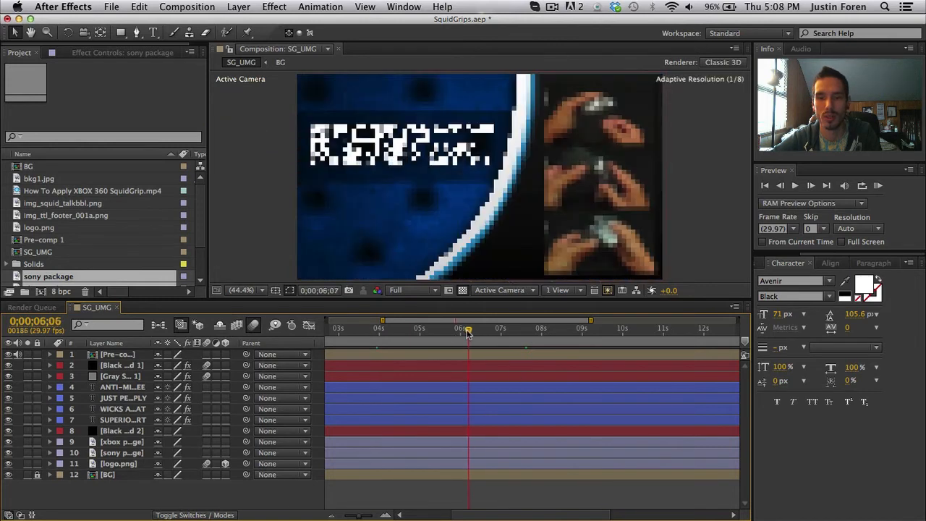
click(457, 453)
click(460, 441)
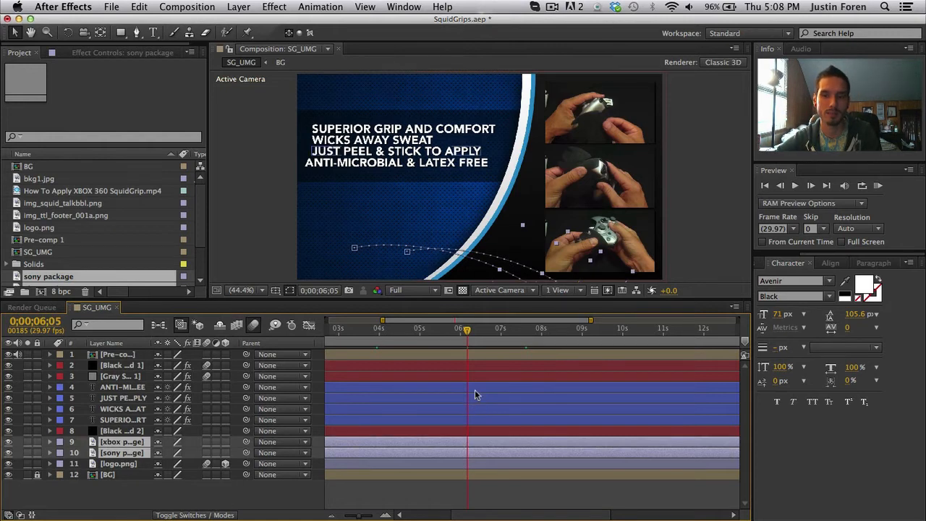
mouse_move(468, 333)
mouse_down()
mouse_move(439, 334)
mouse_move(457, 337)
mouse_up()
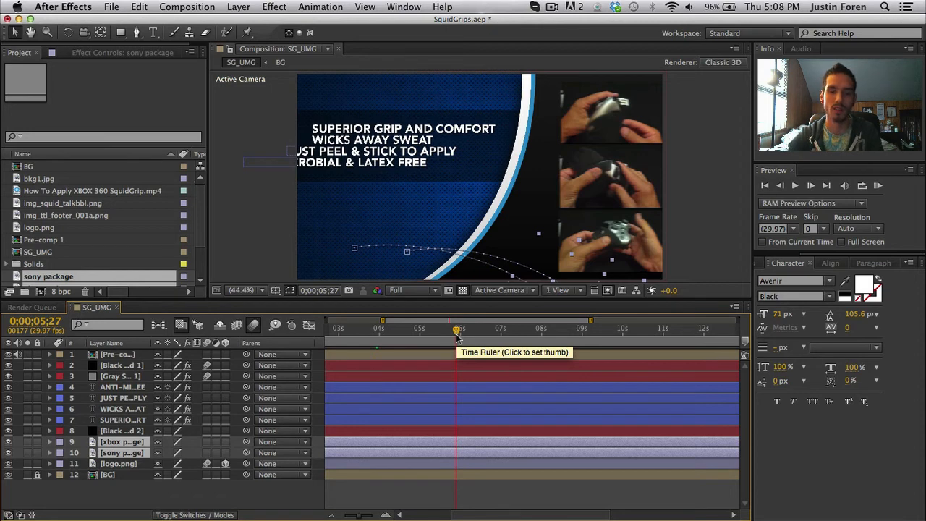
key(alt+bracketleft)
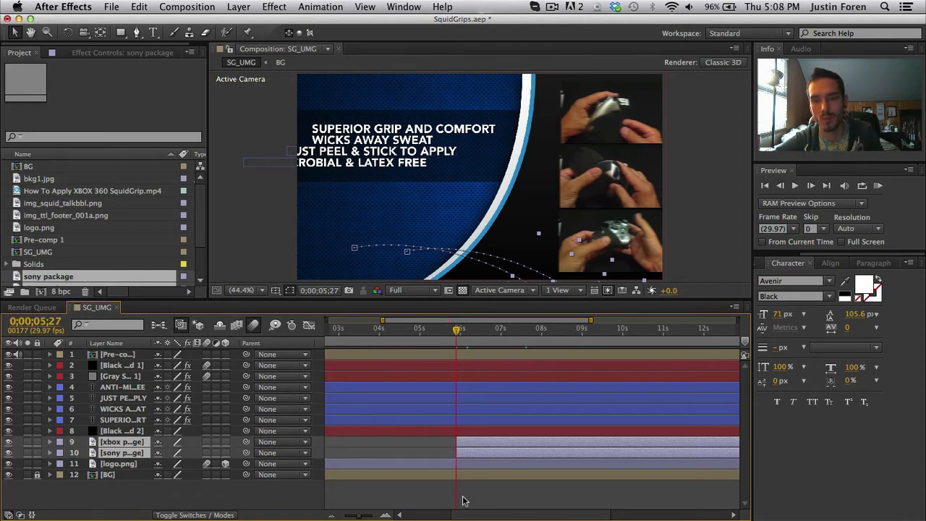
drag(456, 331, 454, 331)
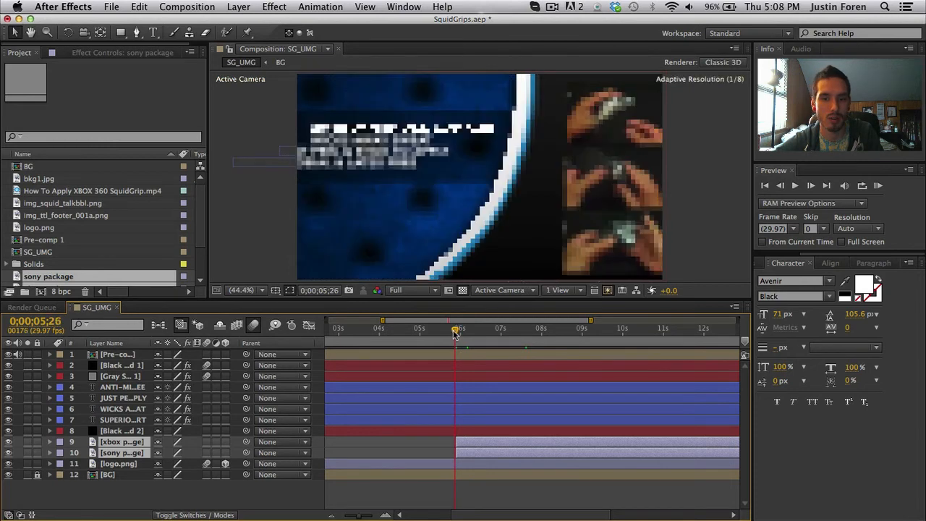
click(504, 495)
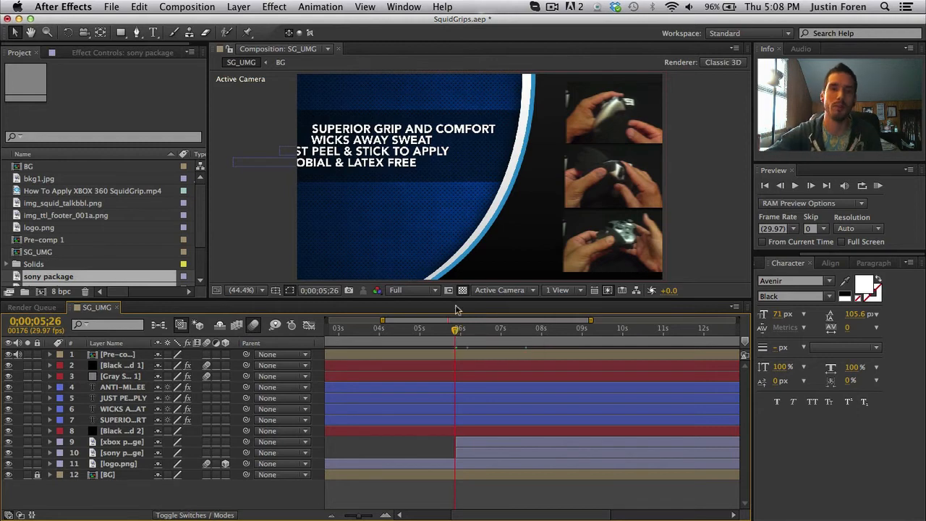
Keyframe the second black solid's Opacity to fade in from 0;00;05;06, reaching 50% at 0;00;06;02
mouse_move(456, 329)
mouse_down()
mouse_move(494, 330)
mouse_move(463, 331)
mouse_up()
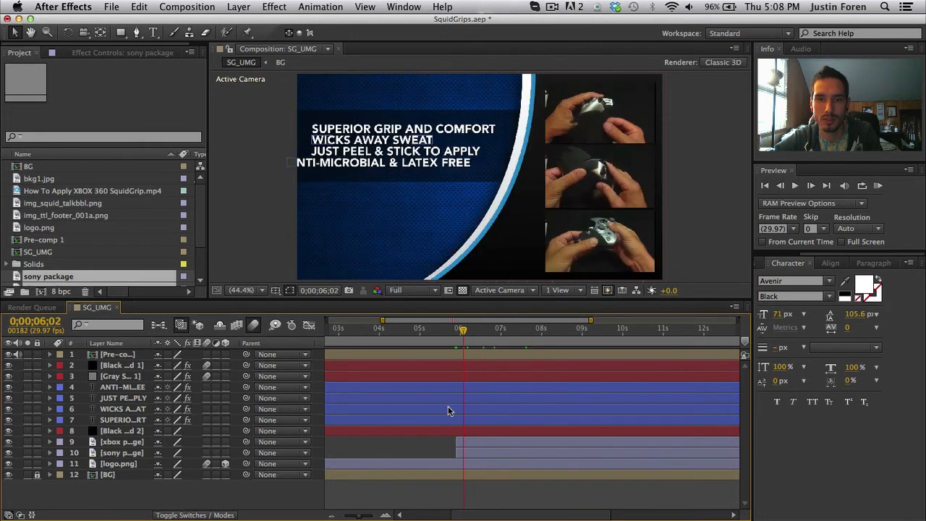
click(448, 431)
key(t)
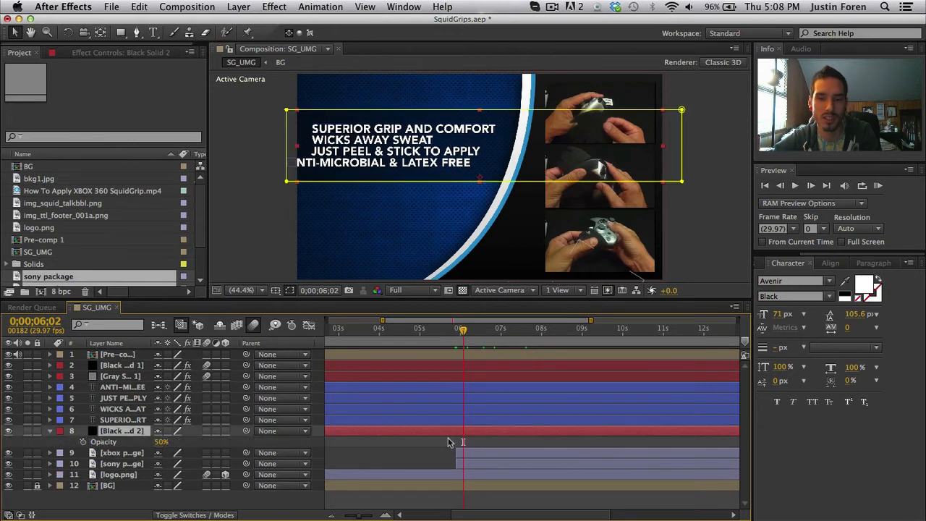
click(83, 442)
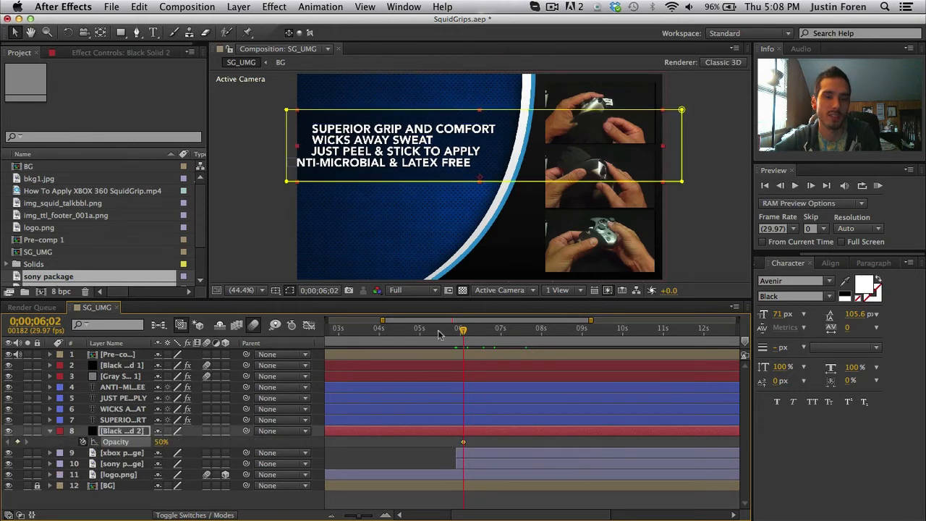
drag(440, 332, 428, 331)
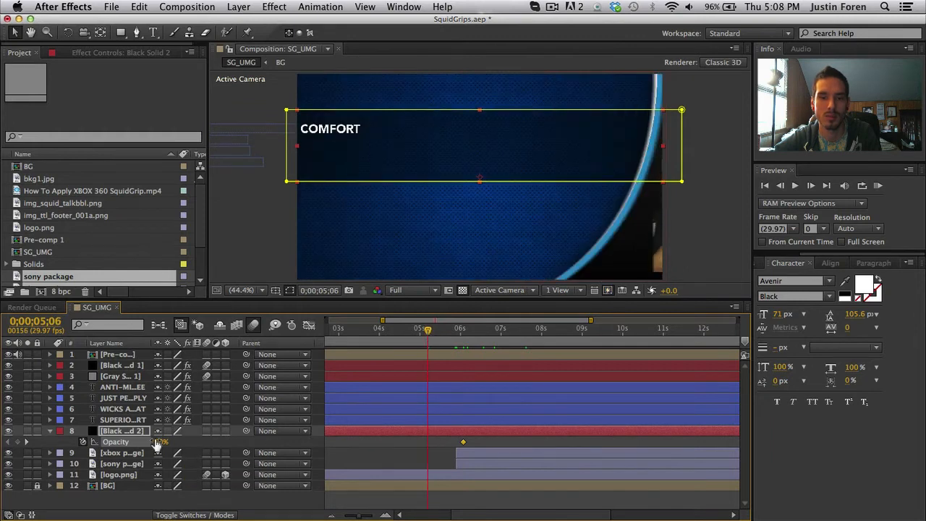
drag(162, 444, 131, 445)
click(517, 502)
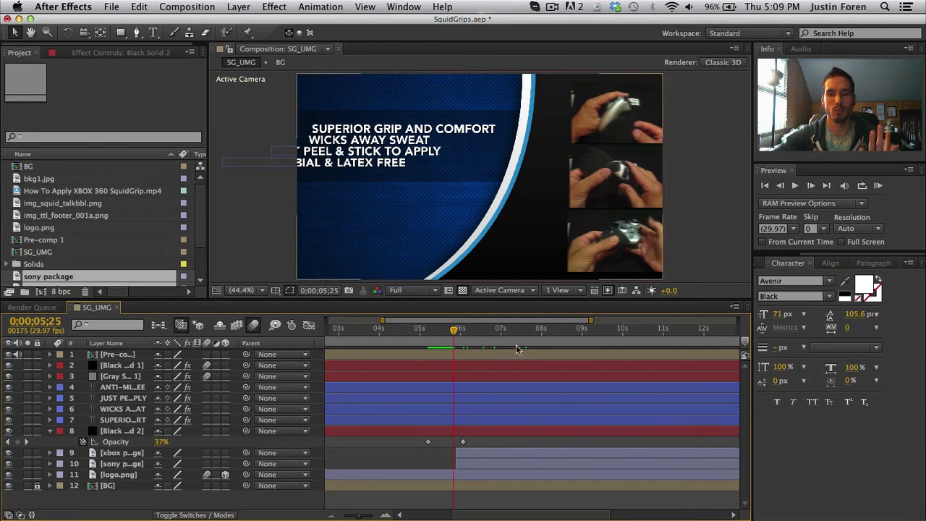
Move to 0;00;07;19 and check the small line beneath the feature list in the UMG_0001 YouTube video in Chrome
drag(477, 332, 526, 334)
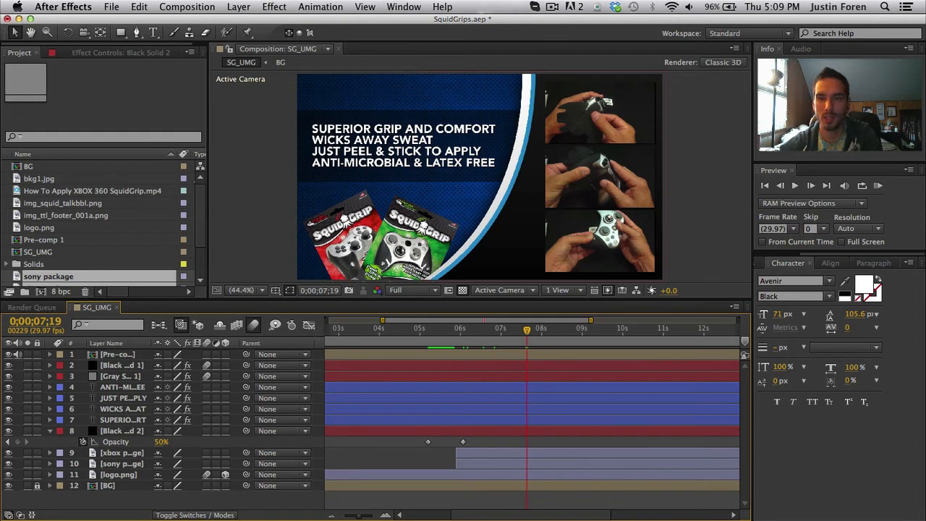
key(super+Tab)
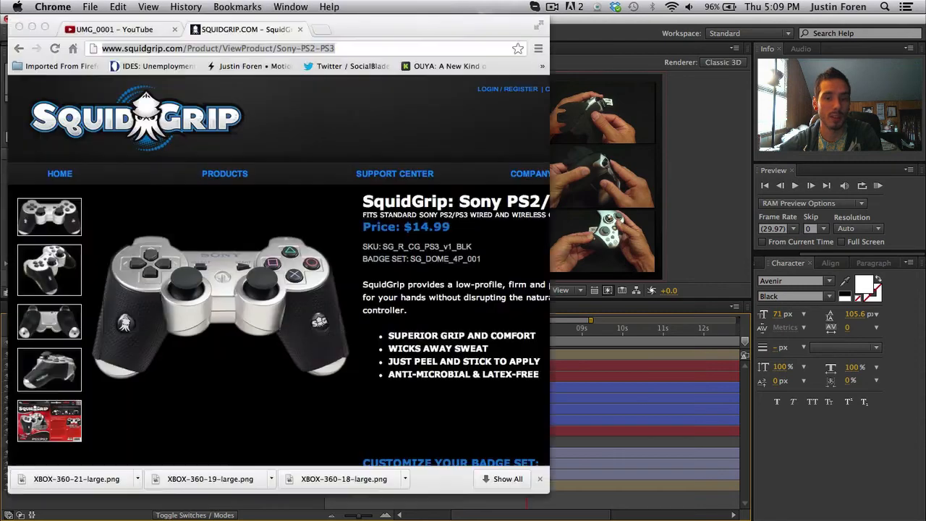
click(115, 30)
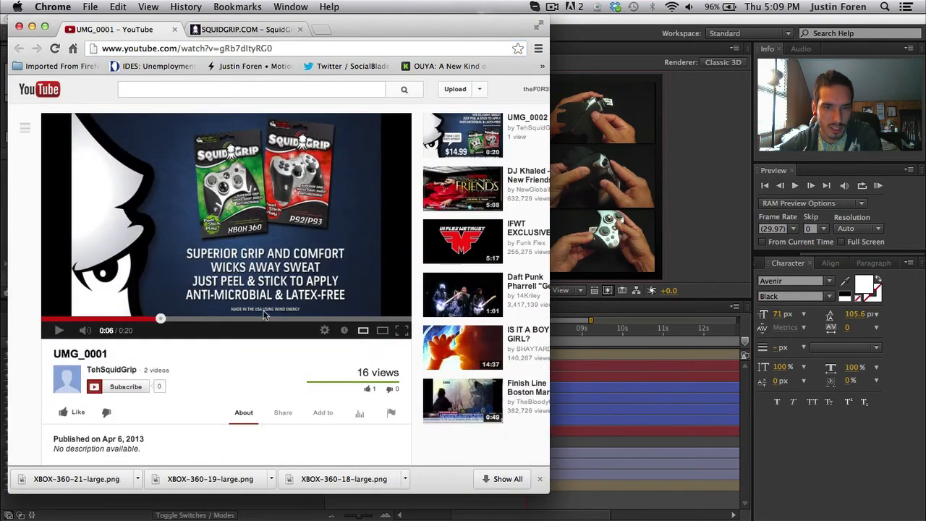
click(586, 79)
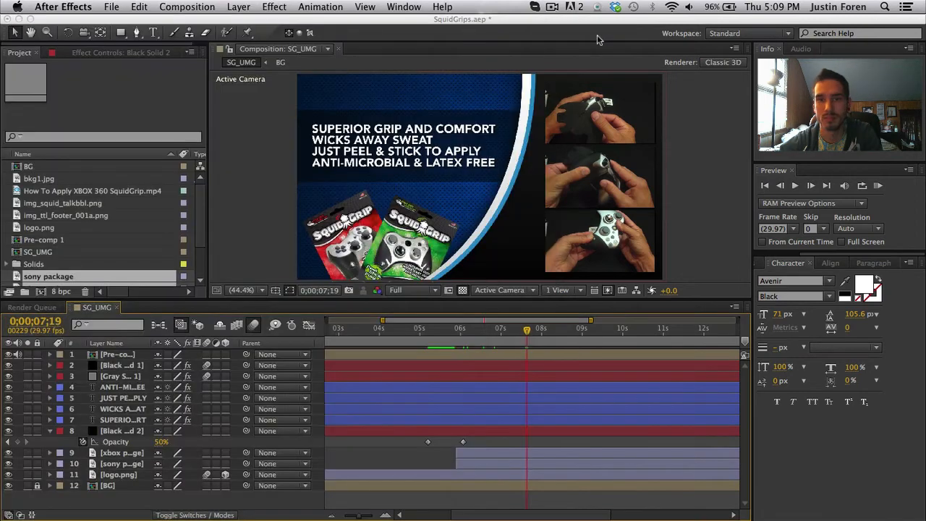
Add a text layer above the feature list reading "MADE IN THE USA USING WIND ENDERGY", checking the wording against the reference video in Chrome
click(152, 33)
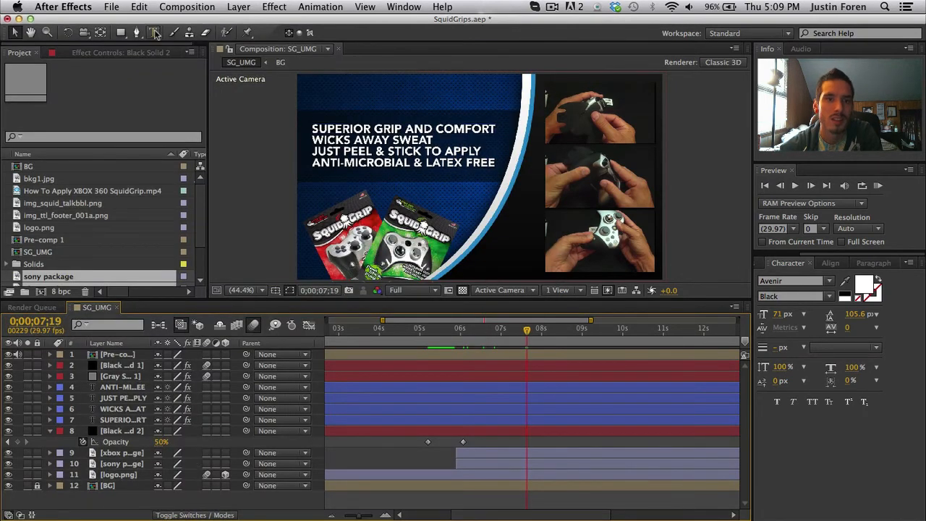
click(358, 89)
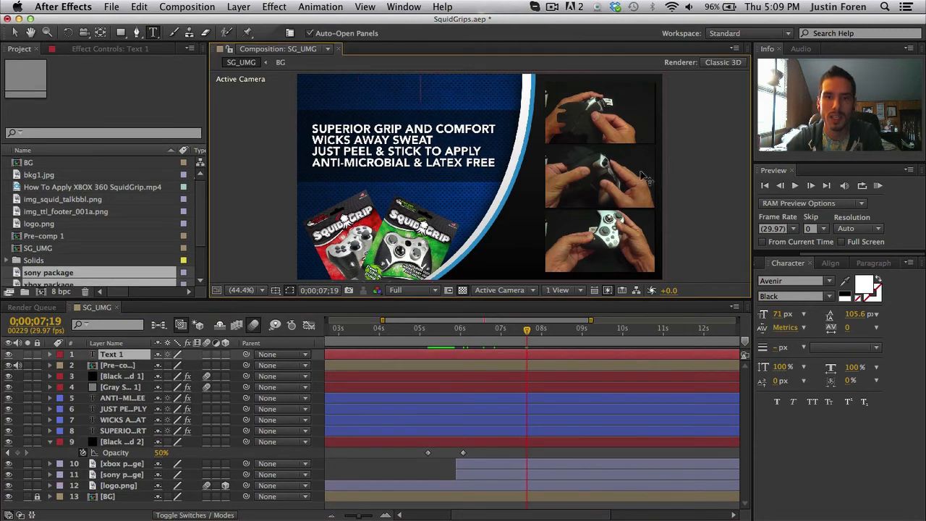
text(MADE IN THE)
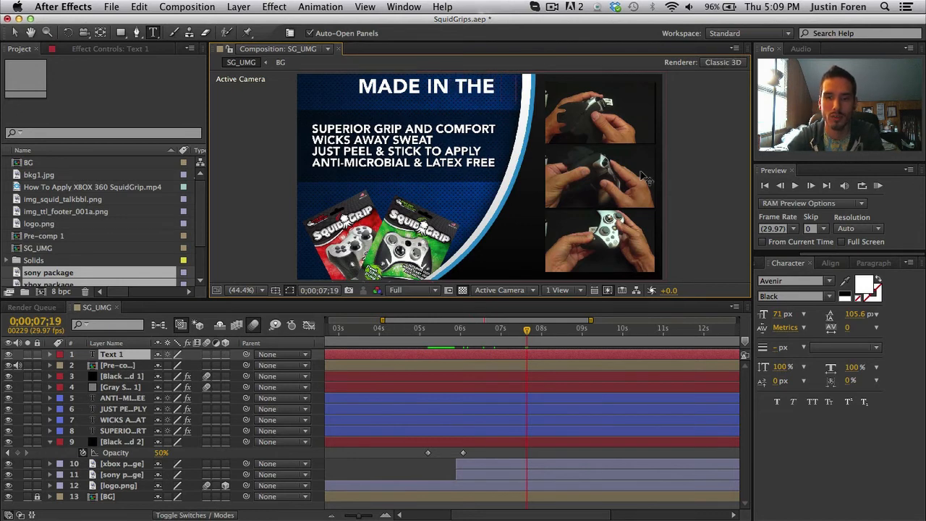
text(  USA)
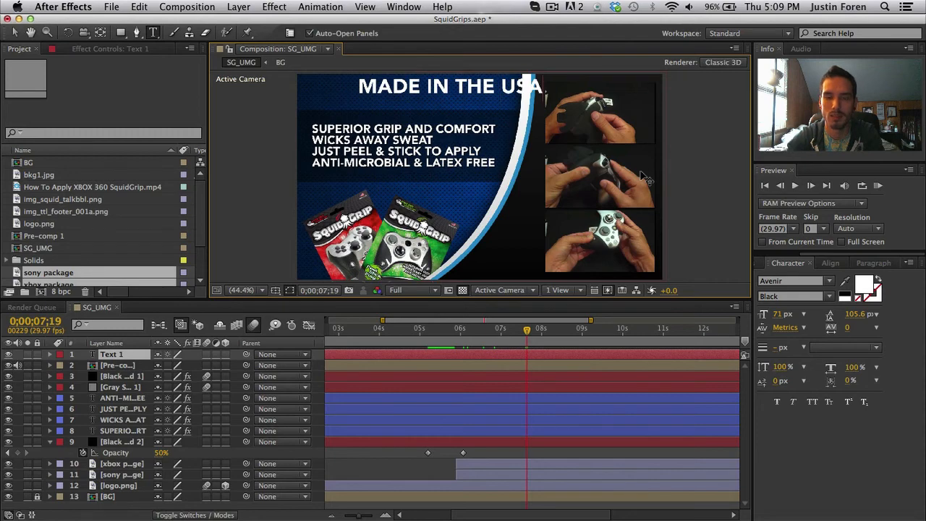
key(super+Tab)
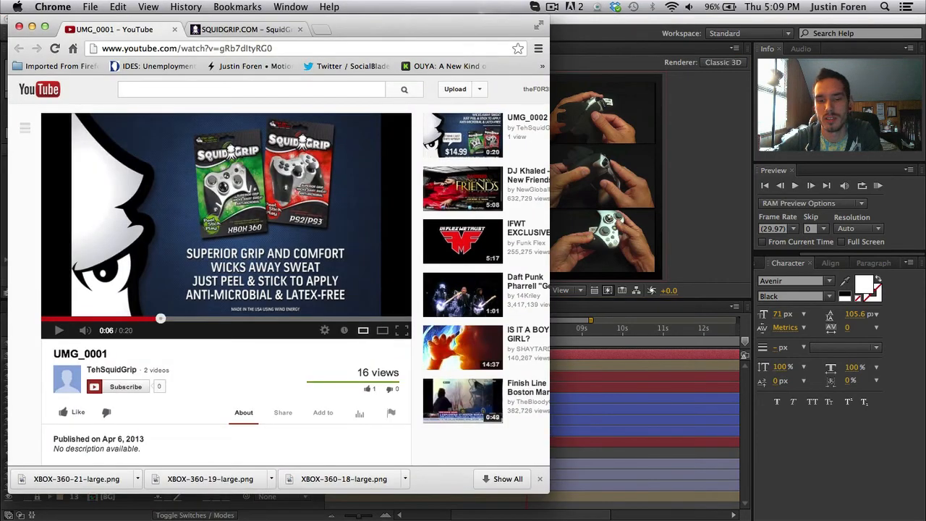
key(super+Tab)
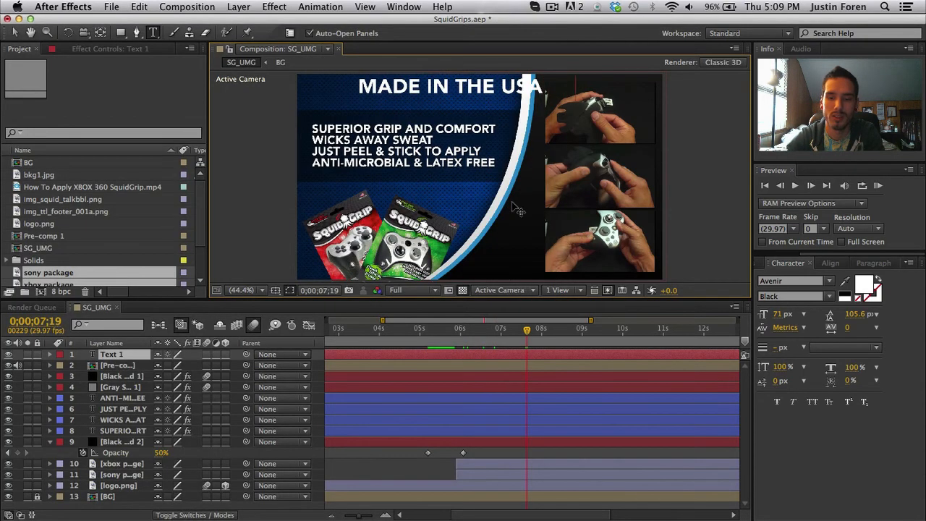
text(USING)
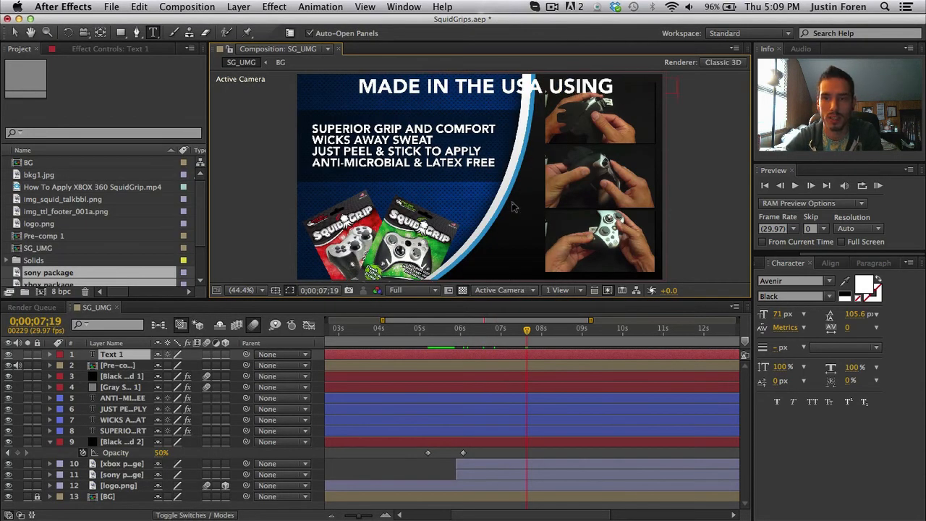
text( WIN)
text(D )
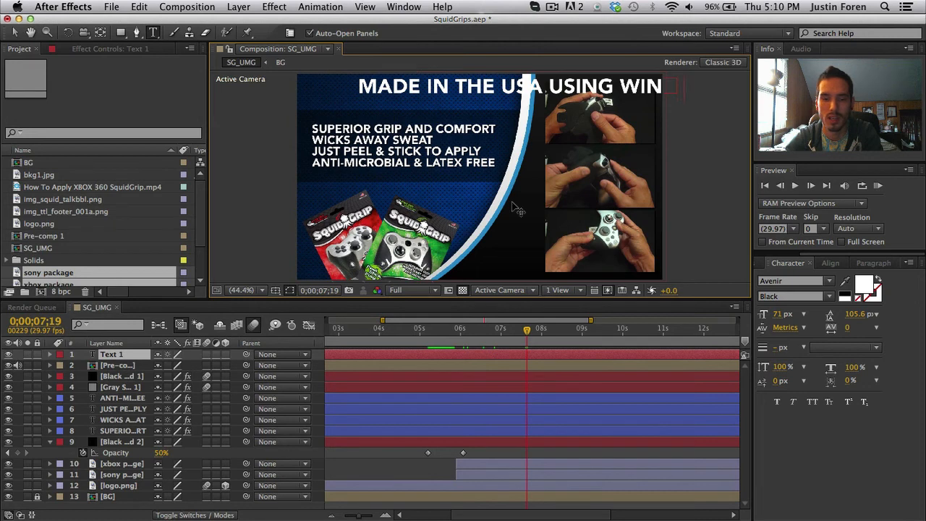
text(ENE)
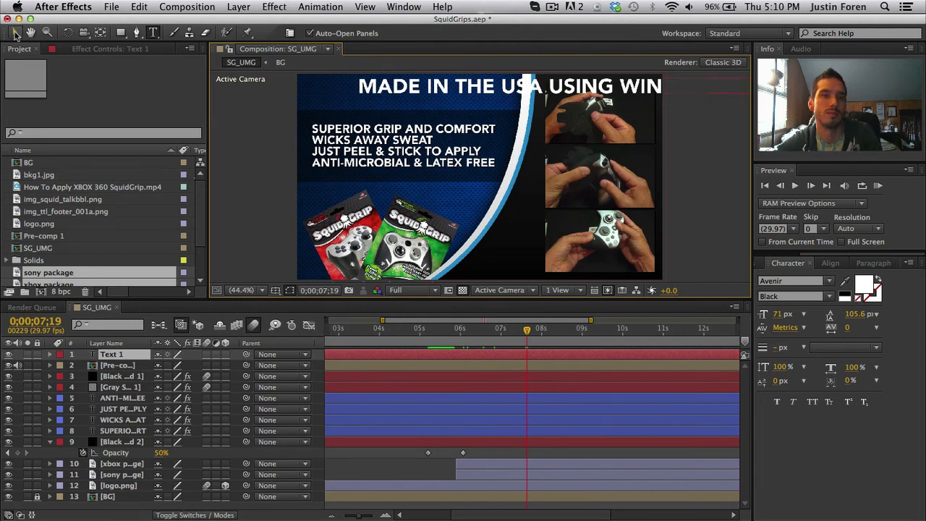
click(14, 33)
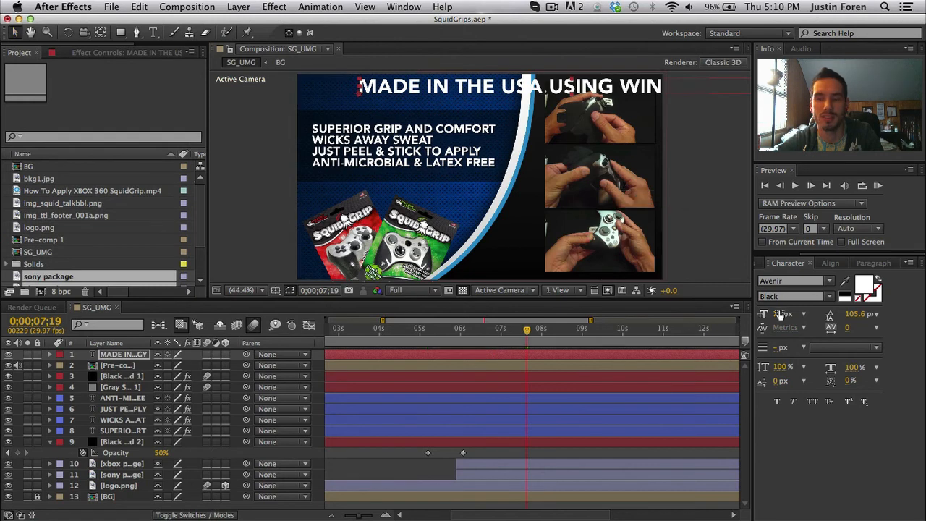
Set the new text's font size to 19 px and position it just beneath the "ANTI-MICROBIAL & LATEX FREE" line
drag(781, 314, 730, 314)
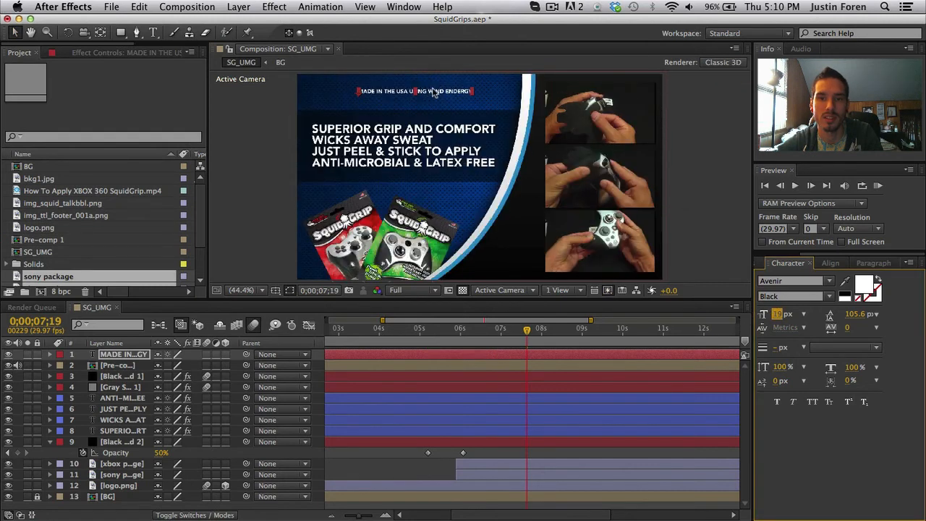
drag(431, 93, 418, 175)
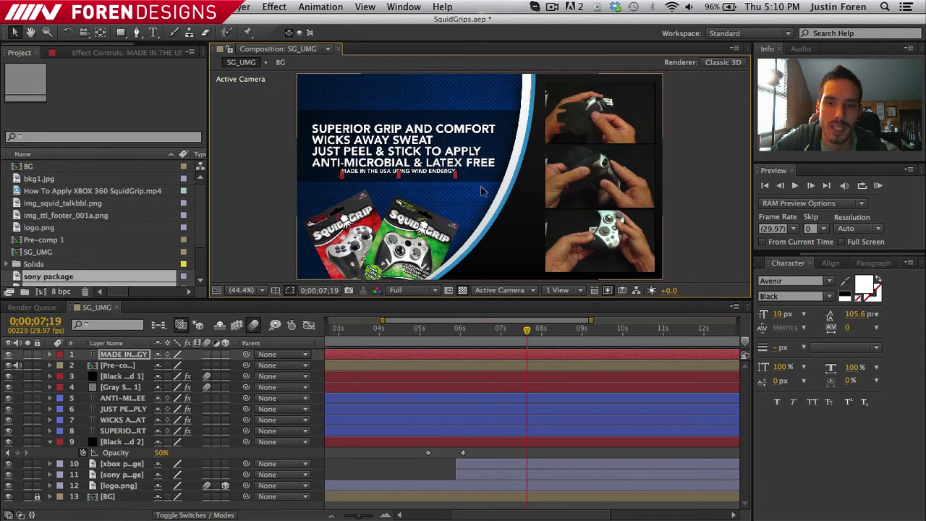
key(shift+Down)
key(Up)
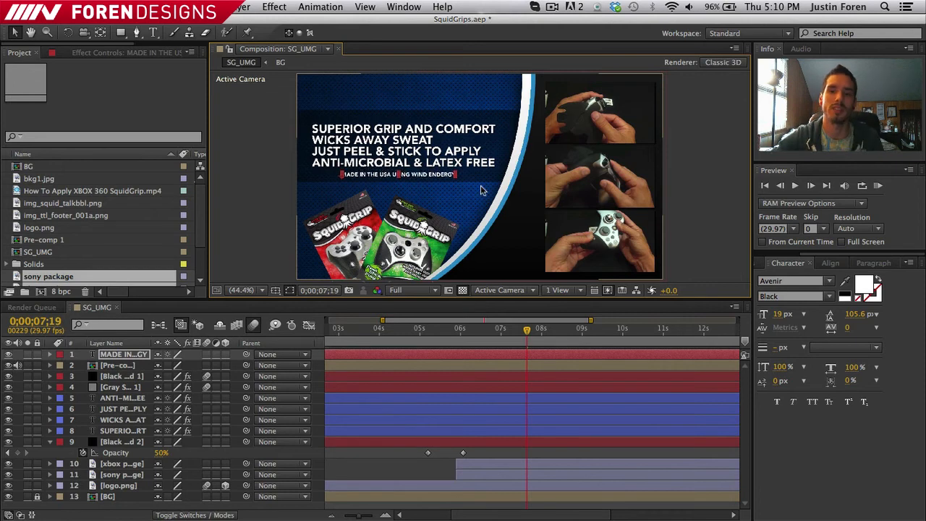
Correct "ENDERGY" to "ENERGY" in the small text line and nudge the line slightly right
key(super+t)
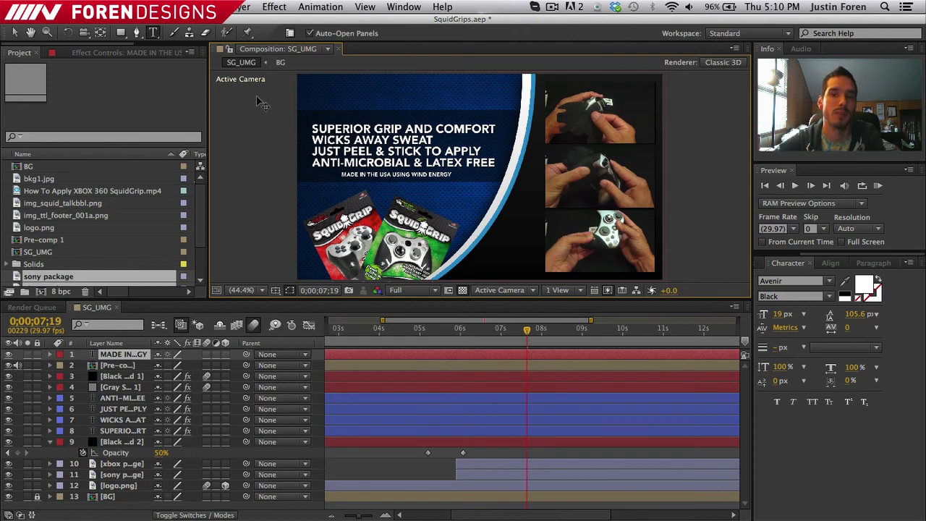
click(15, 33)
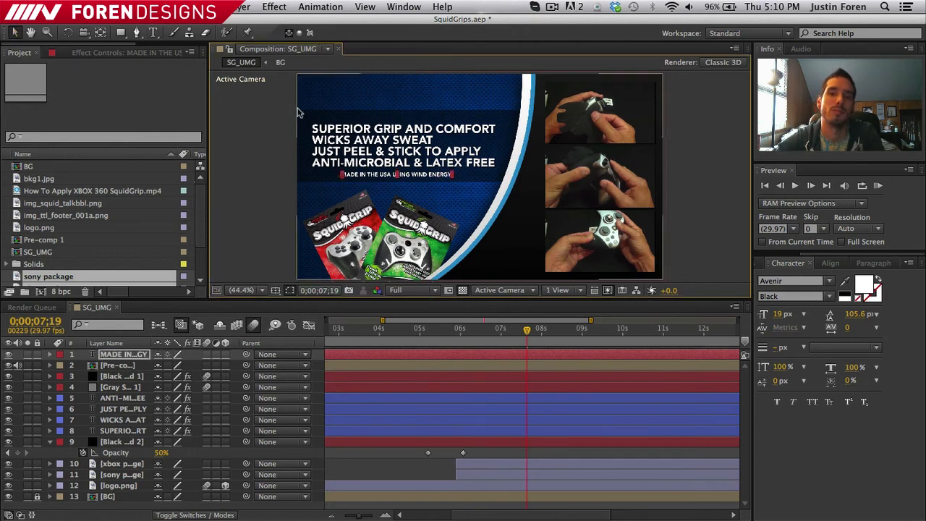
click(413, 455)
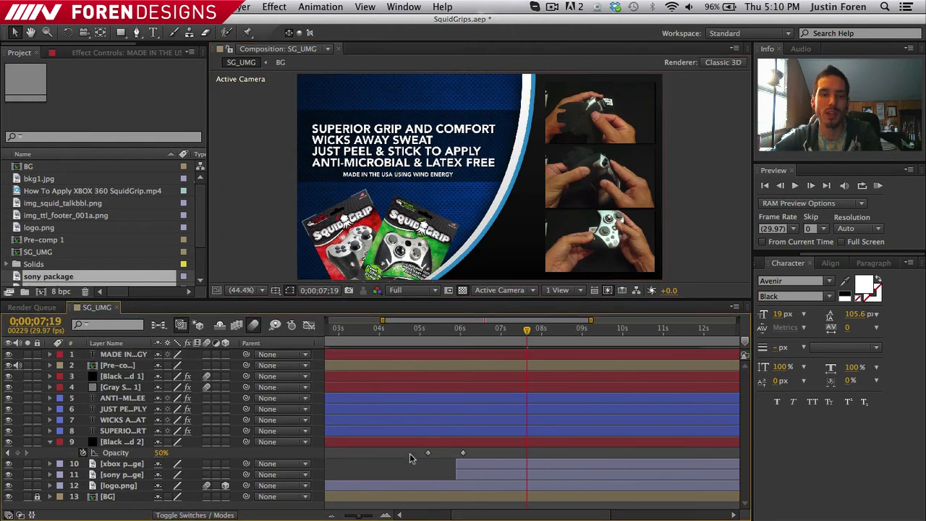
Fade in the "MADE IN THE USA USING WIND ENERGY" layer with Opacity keyframes of 0% at 0;00;06;24 and 100% at 0;00;07;07
mouse_move(526, 333)
mouse_down()
mouse_move(509, 330)
mouse_move(521, 330)
mouse_up()
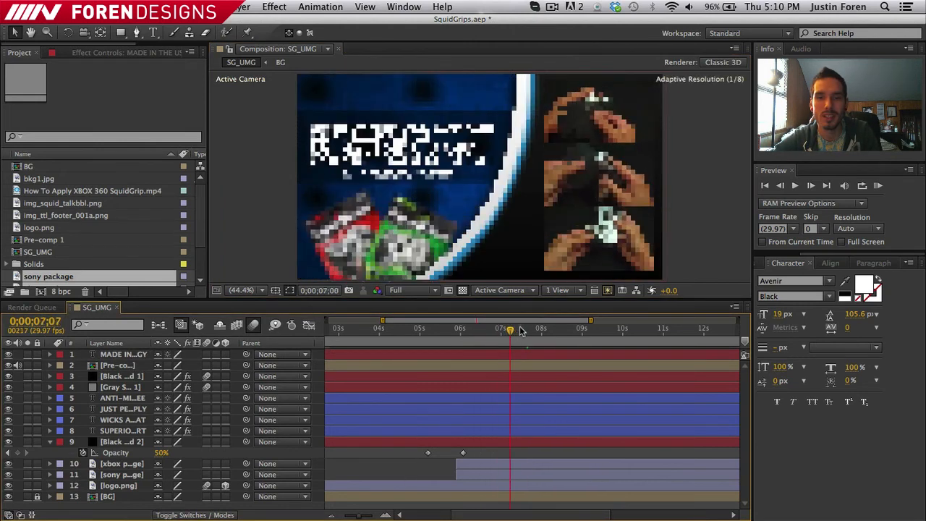
click(536, 357)
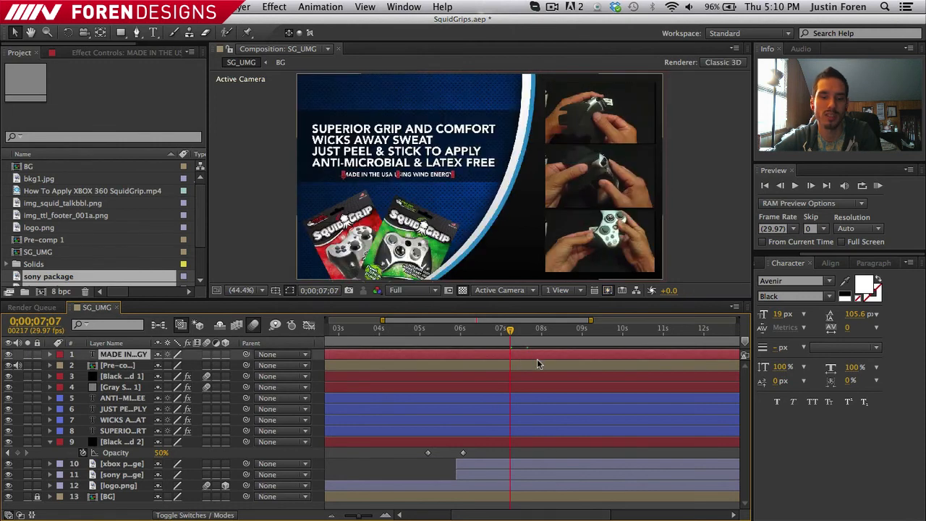
key(alt+shift+t)
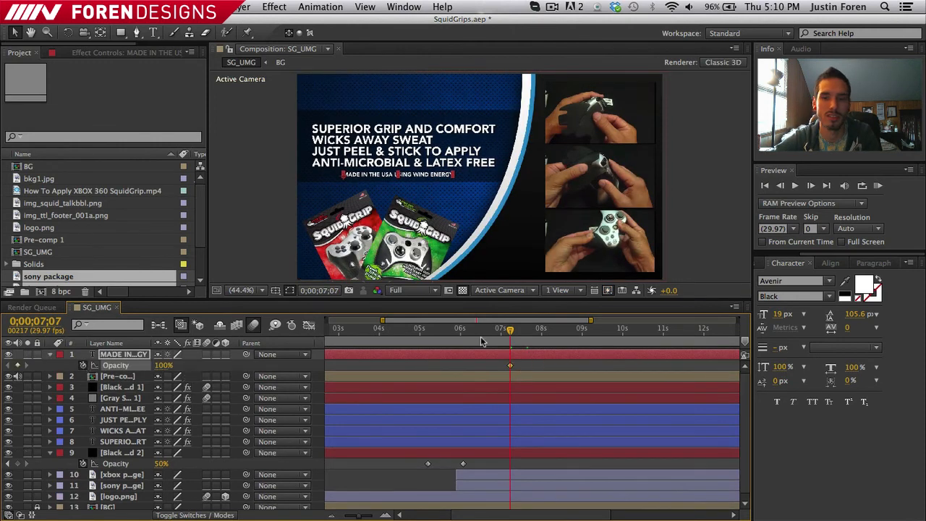
click(497, 332)
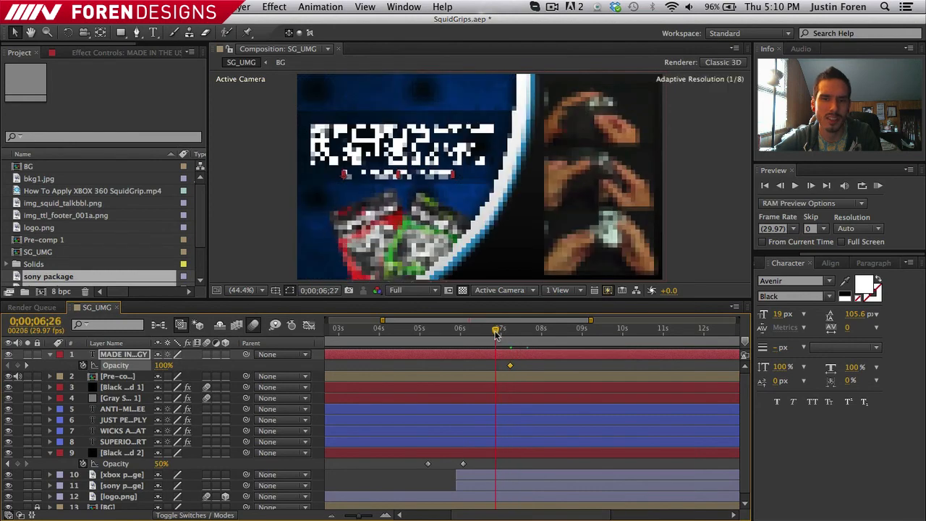
drag(496, 335, 492, 335)
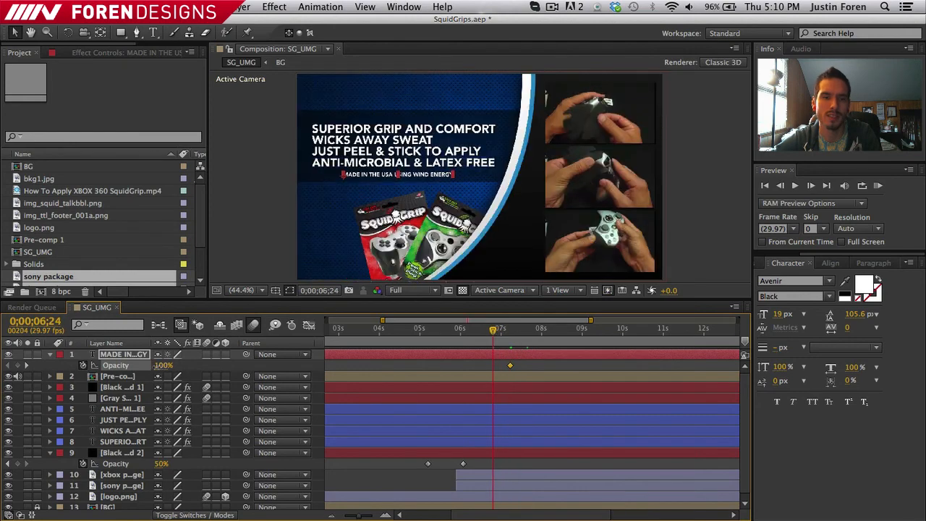
drag(163, 364, 130, 365)
click(441, 363)
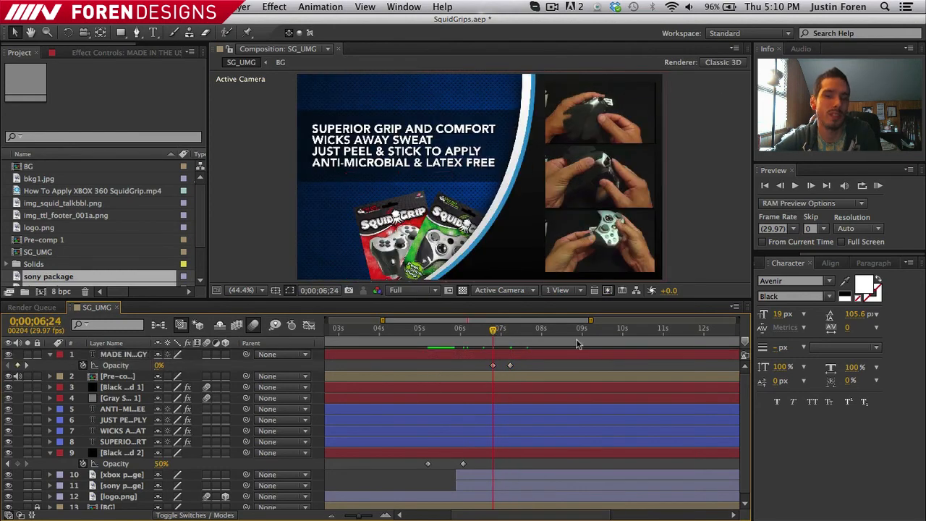
Scrub through the small line's fade-in up to 0;00;09;23 and save the project
drag(497, 332, 613, 326)
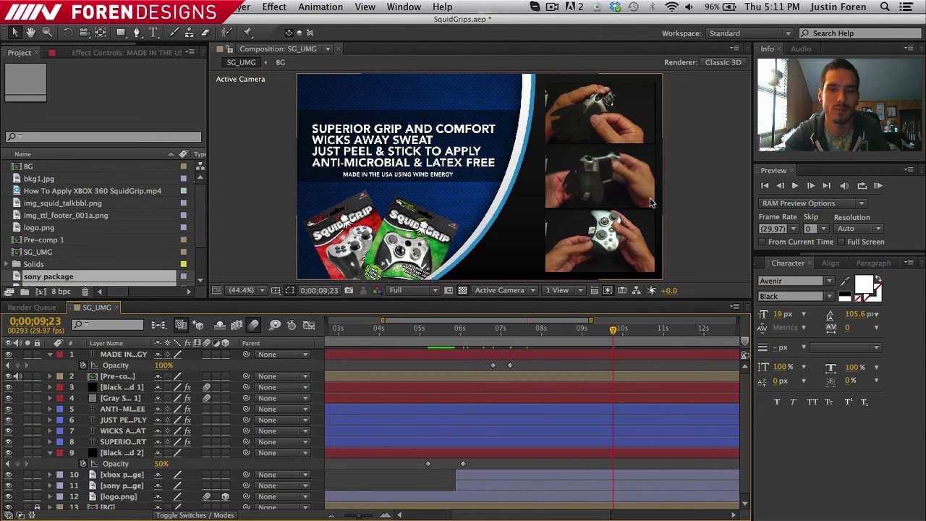
key(super+s)
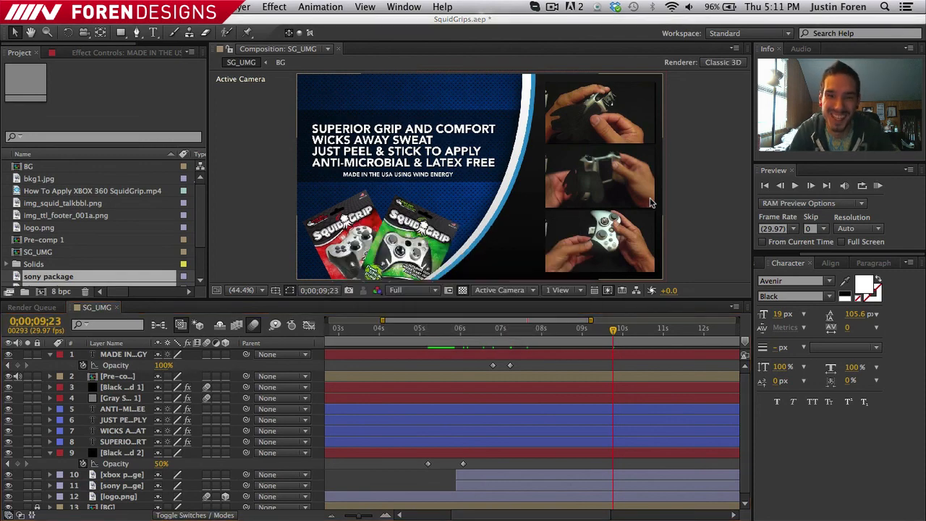